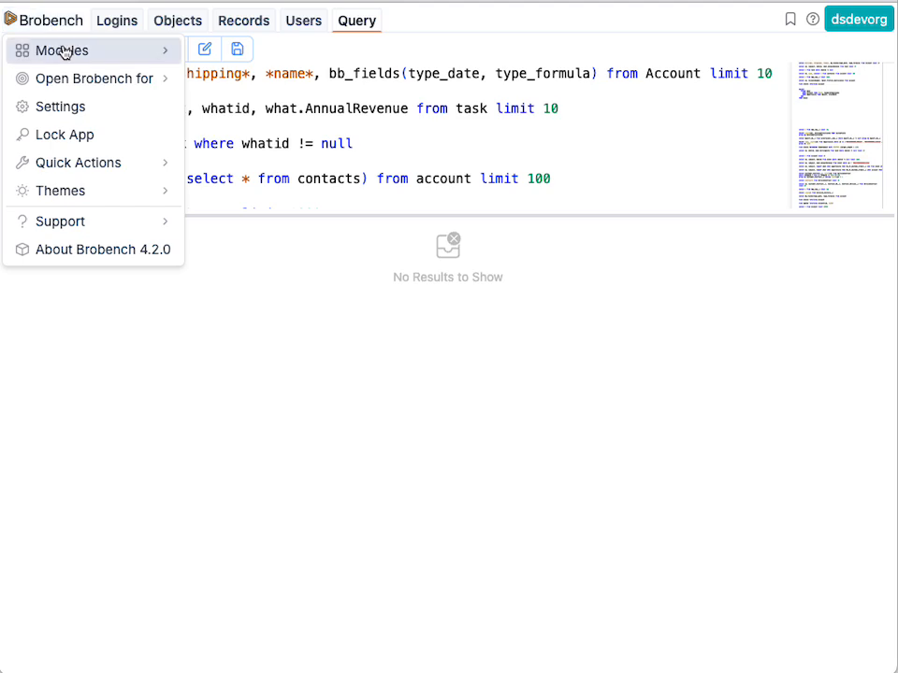
# - Open the Field Analysis module
pyautogui.scroll(-1, 252, 423)
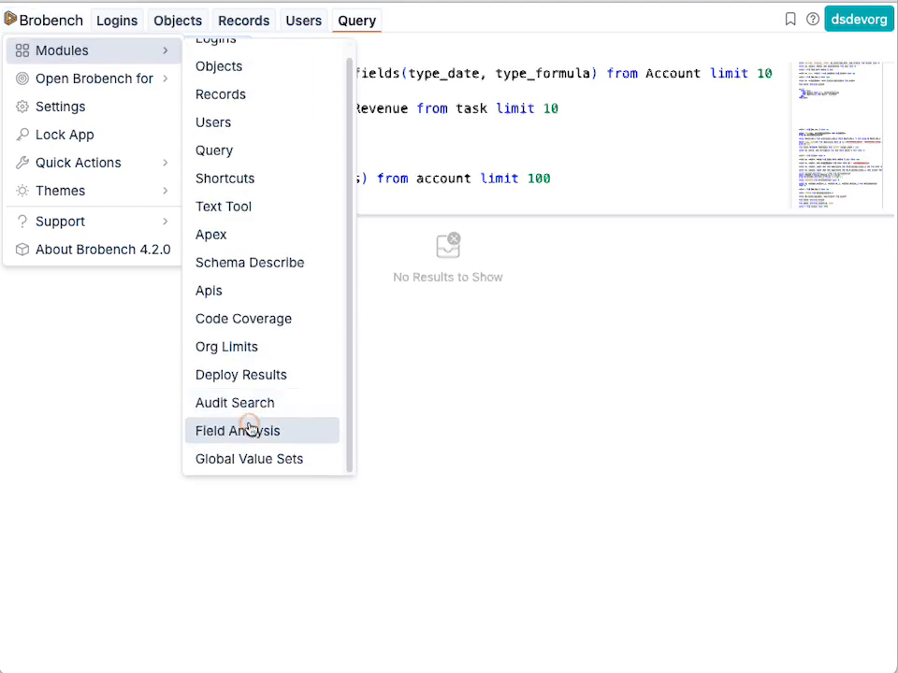
pyautogui.click(251, 429)
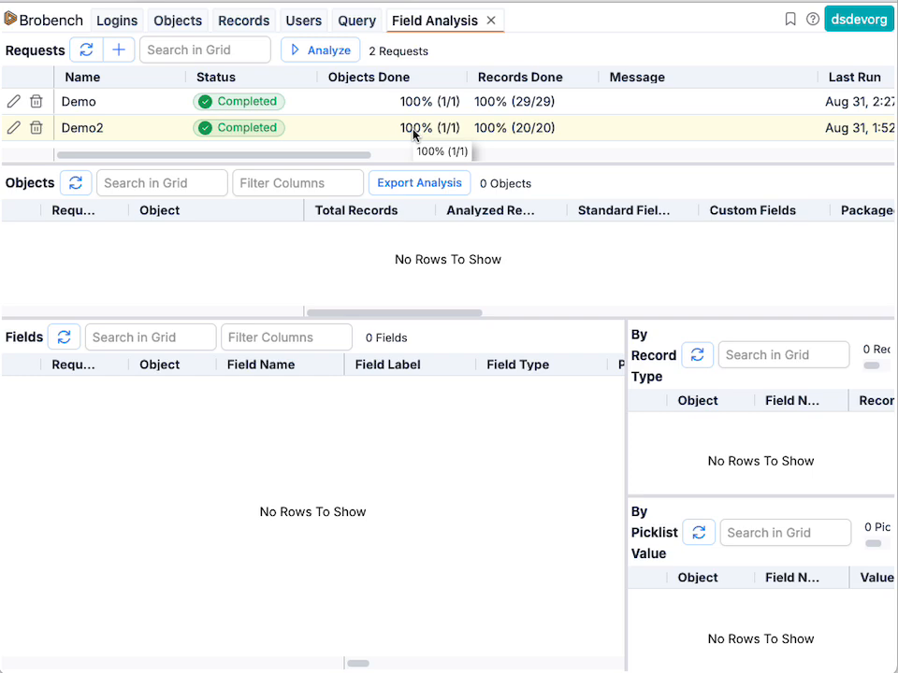
# - Open a new field analysis request, look through its object, field and where-clause options, and cancel it without saving
pyautogui.click(120, 51)
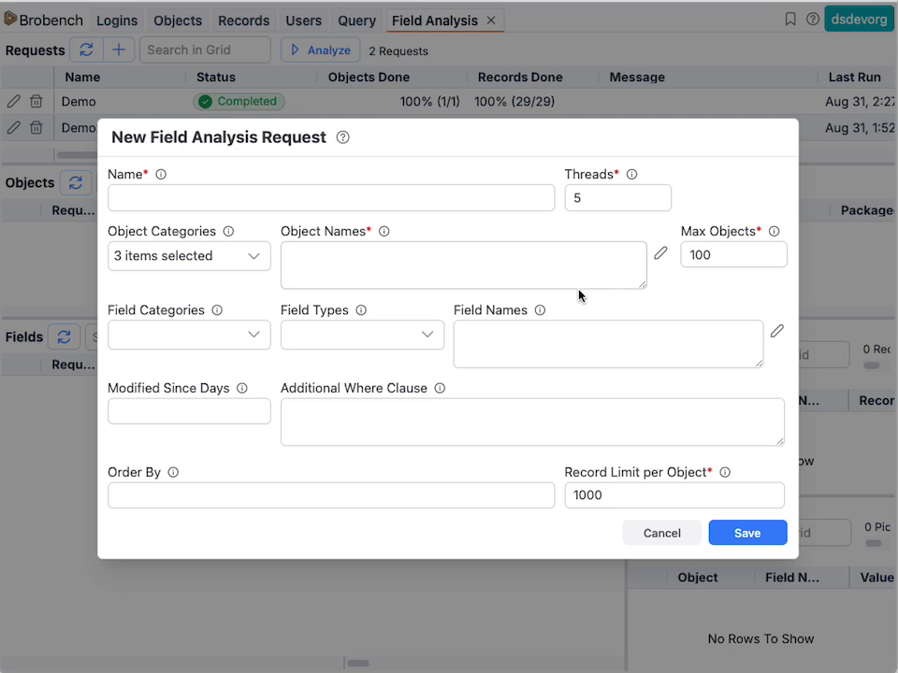
pyautogui.click(536, 259)
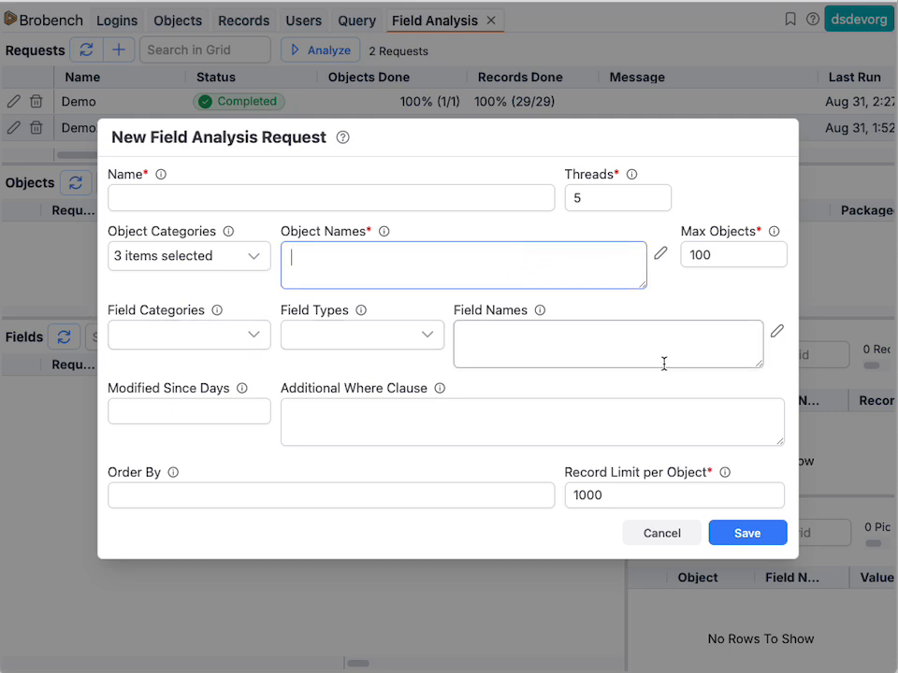
pyautogui.click(254, 338)
pyautogui.click(307, 310)
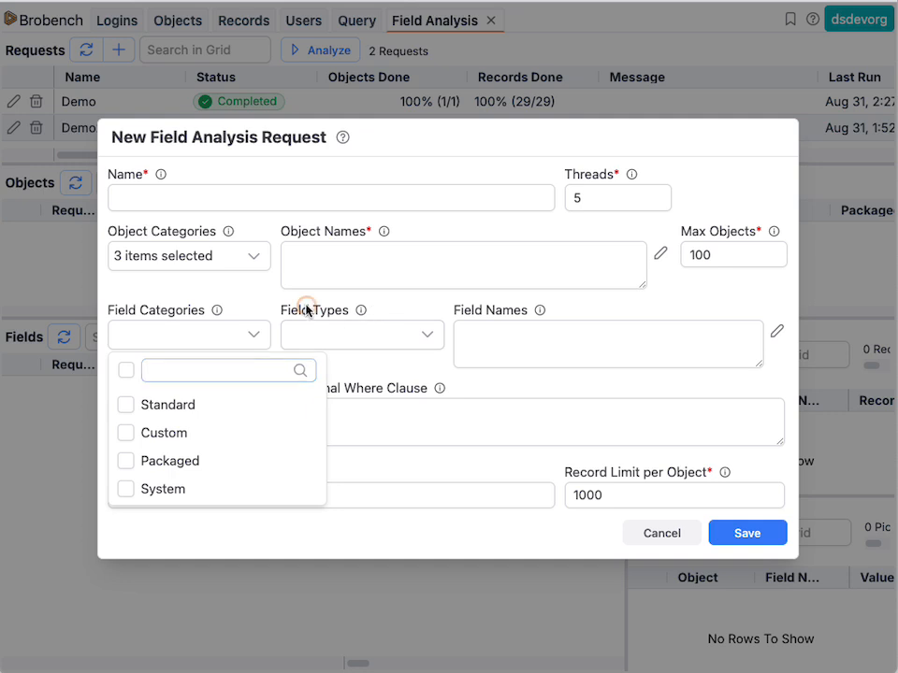
pyautogui.click(396, 348)
pyautogui.click(499, 343)
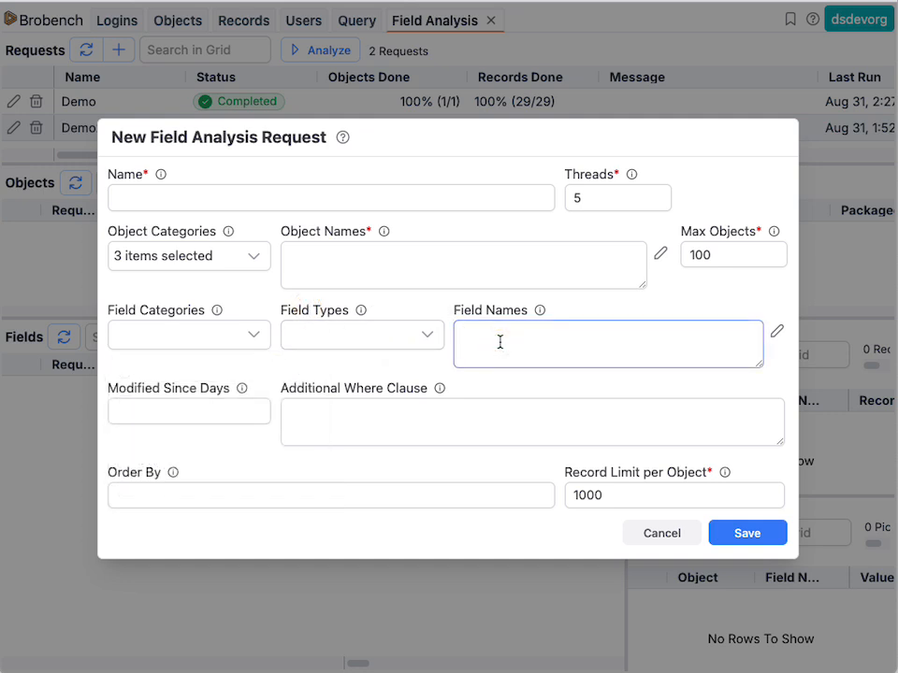
pyautogui.click(431, 426)
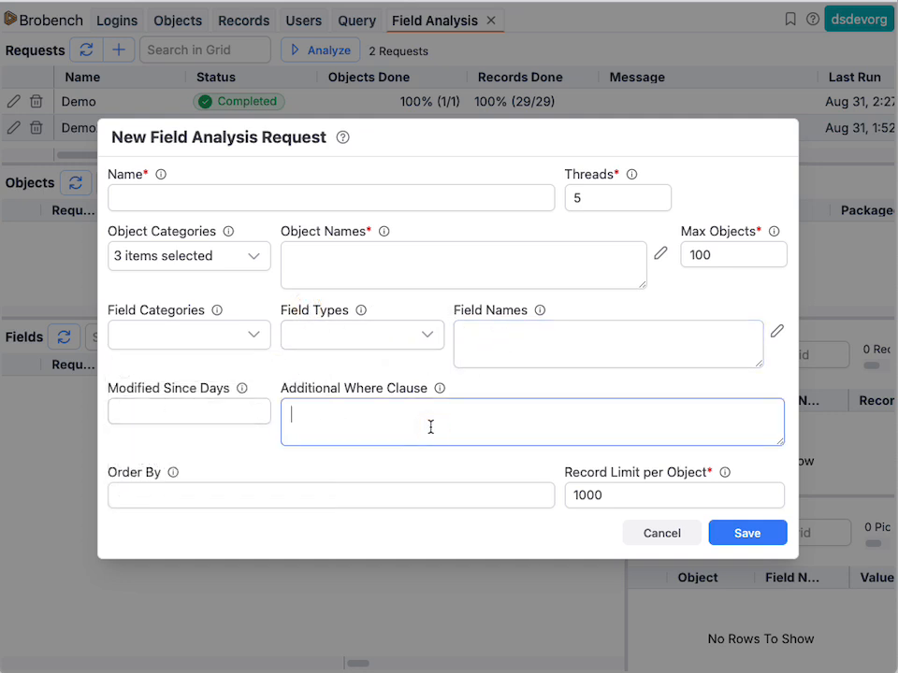
pyautogui.click(659, 533)
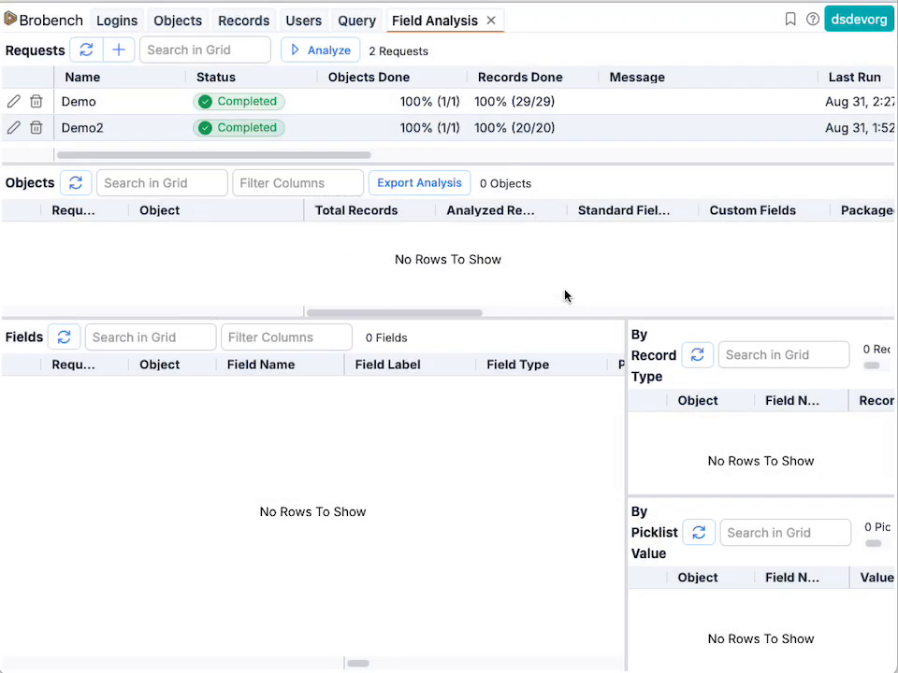
# - Show the Demo2 request's results and widen the Fields grid to review the Contact fields' Populated% and Default% columns
pyautogui.click(419, 130)
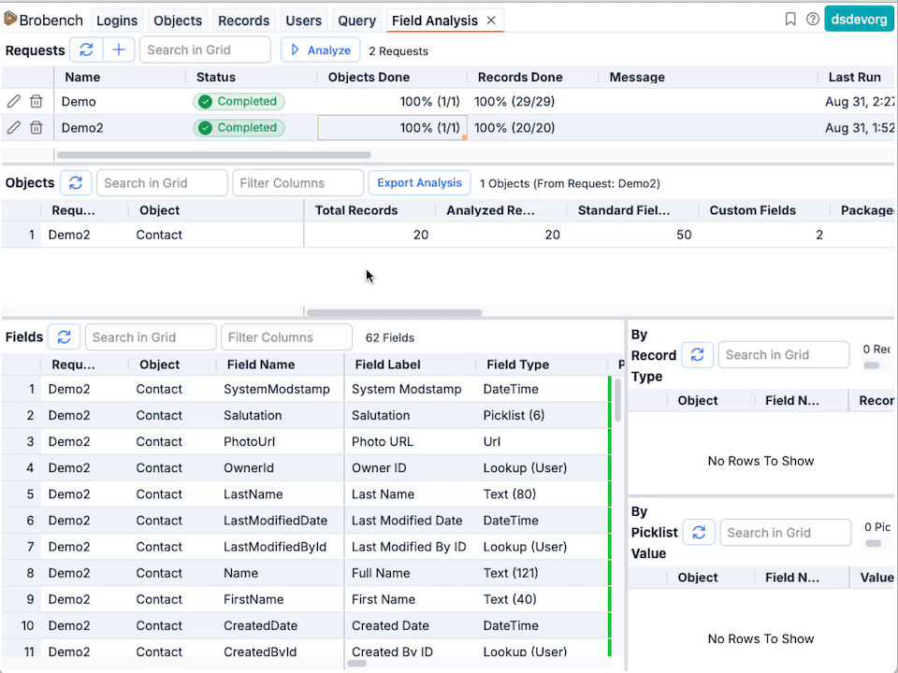
pyautogui.moveTo(401, 314)
pyautogui.mouseDown()
pyautogui.moveTo(422, 314)
pyautogui.moveTo(408, 315)
pyautogui.mouseUp()
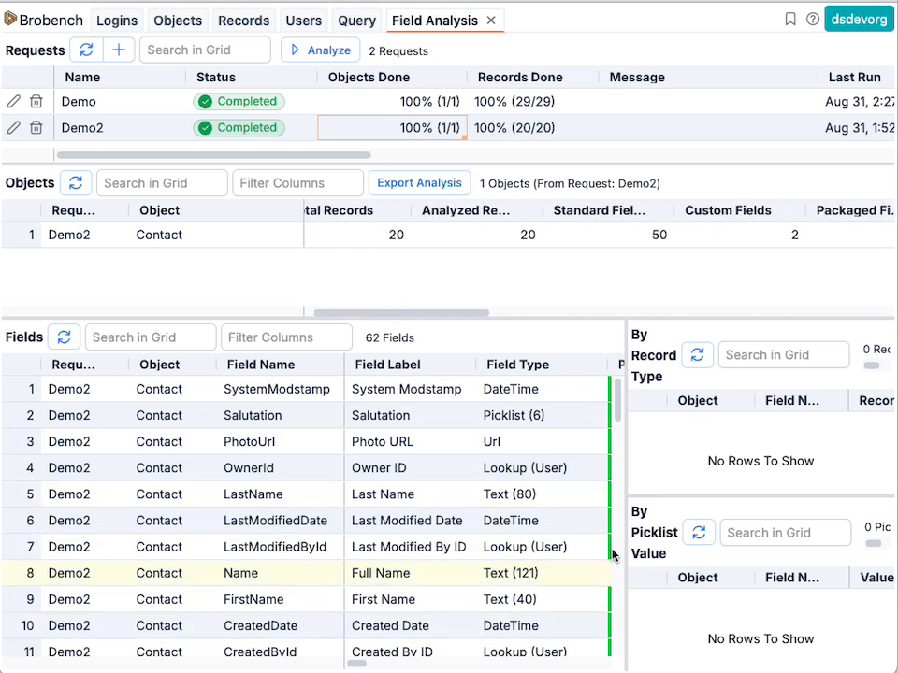
pyautogui.moveTo(626, 457); pyautogui.dragTo(766, 457)
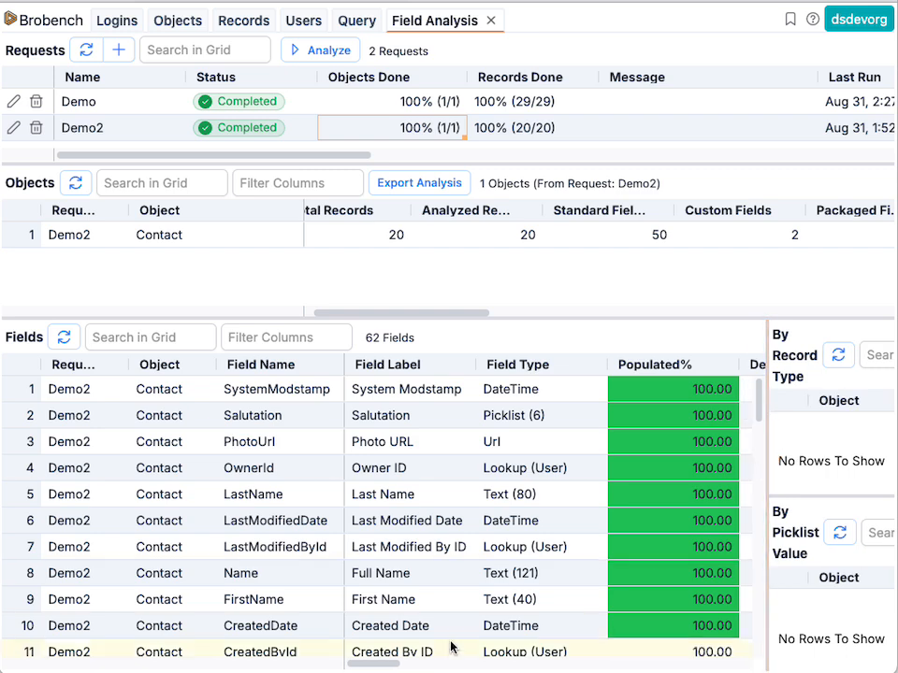
pyautogui.moveTo(361, 665); pyautogui.dragTo(394, 663)
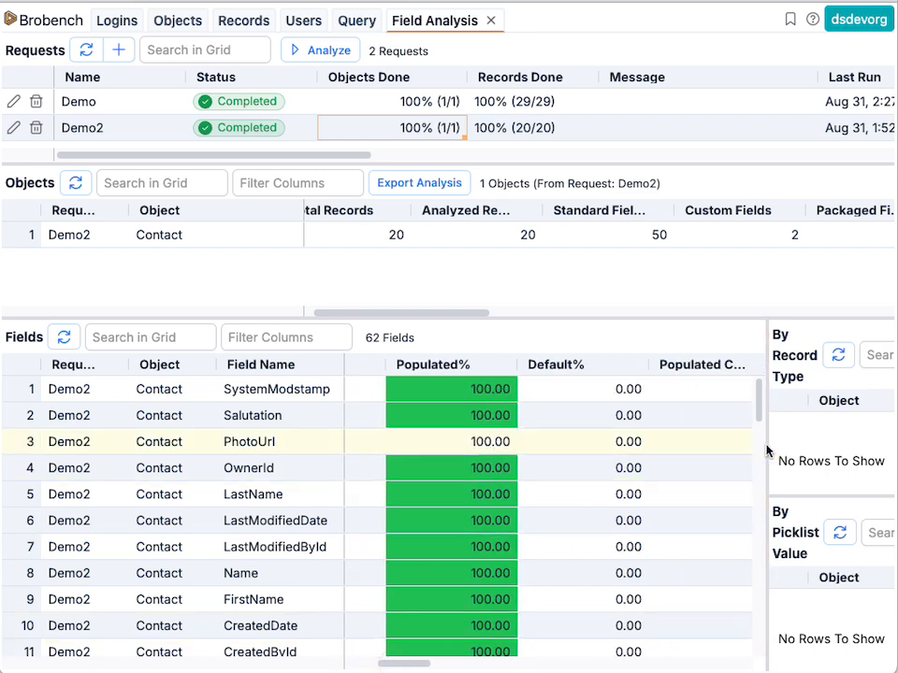
pyautogui.moveTo(757, 391); pyautogui.dragTo(757, 474)
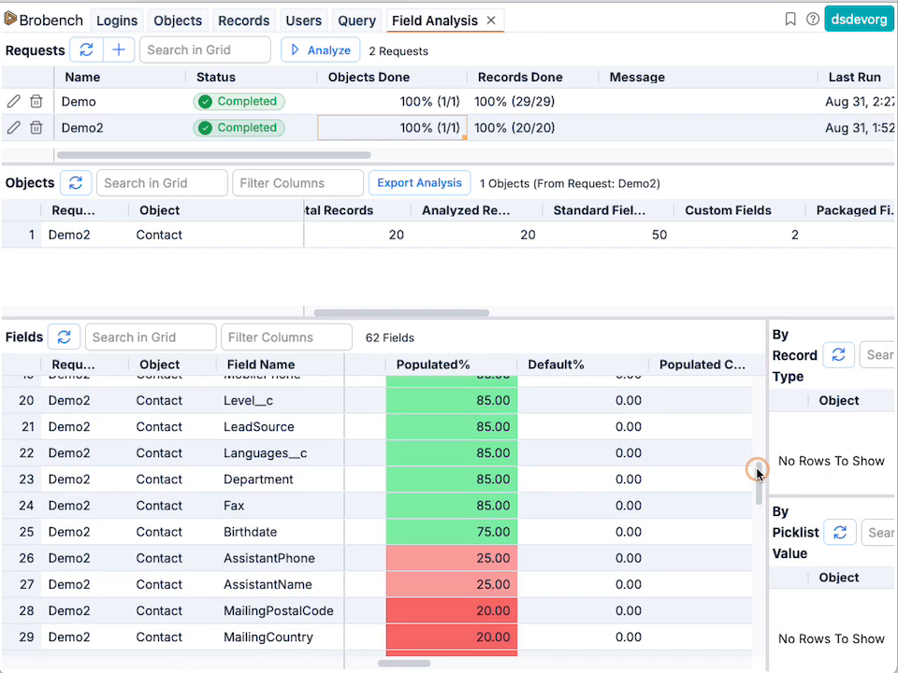
pyautogui.moveTo(406, 663)
pyautogui.mouseDown()
pyautogui.moveTo(552, 659)
pyautogui.moveTo(435, 657)
pyautogui.moveTo(475, 665)
pyautogui.moveTo(391, 658)
pyautogui.moveTo(411, 658)
pyautogui.mouseUp()
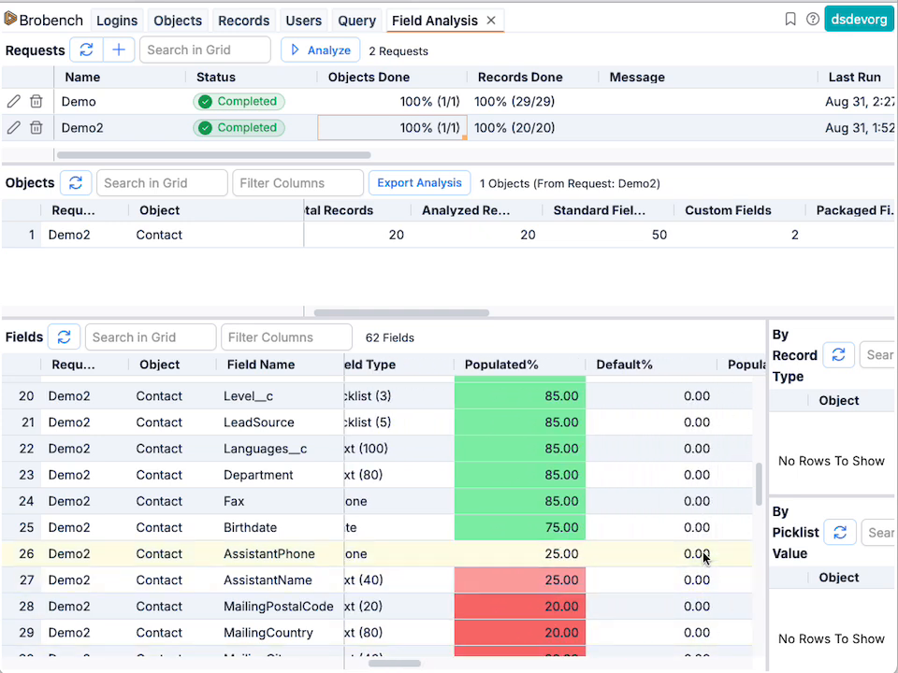
# - Narrow the Fields grid and show the breakdowns for the Contact fields AssistantPhone and LeadSource
pyautogui.moveTo(759, 485); pyautogui.dragTo(599, 487)
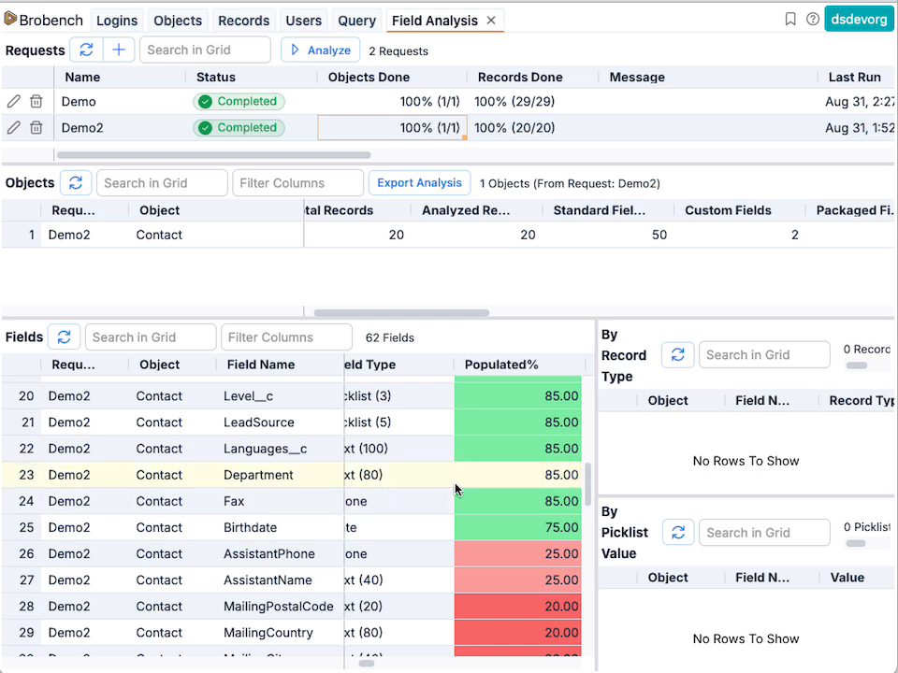
pyautogui.click(478, 556)
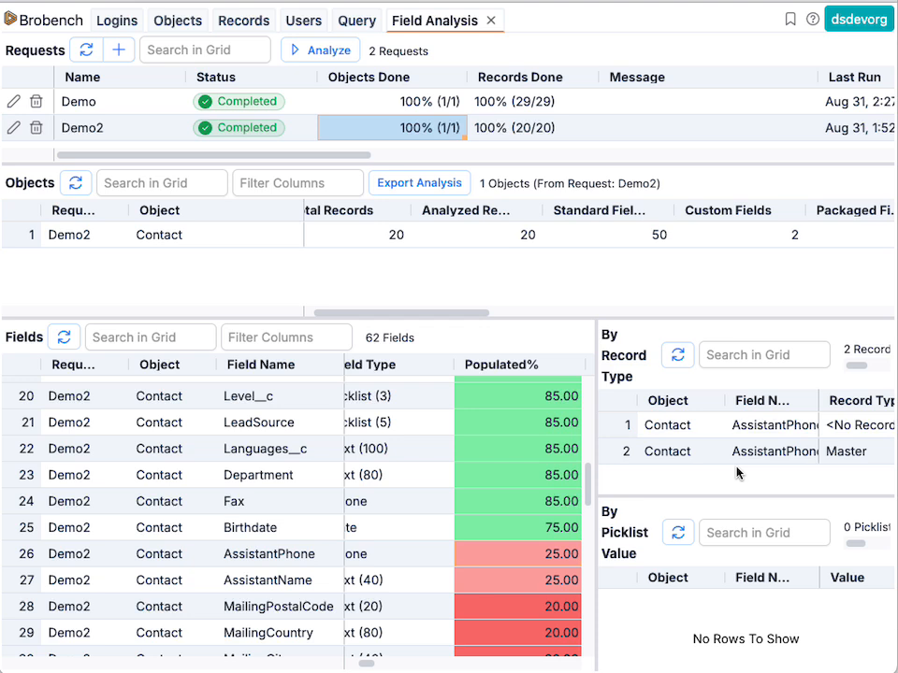
pyautogui.moveTo(372, 664); pyautogui.dragTo(361, 664)
pyautogui.scroll(3, 445, 487)
pyautogui.click(465, 541)
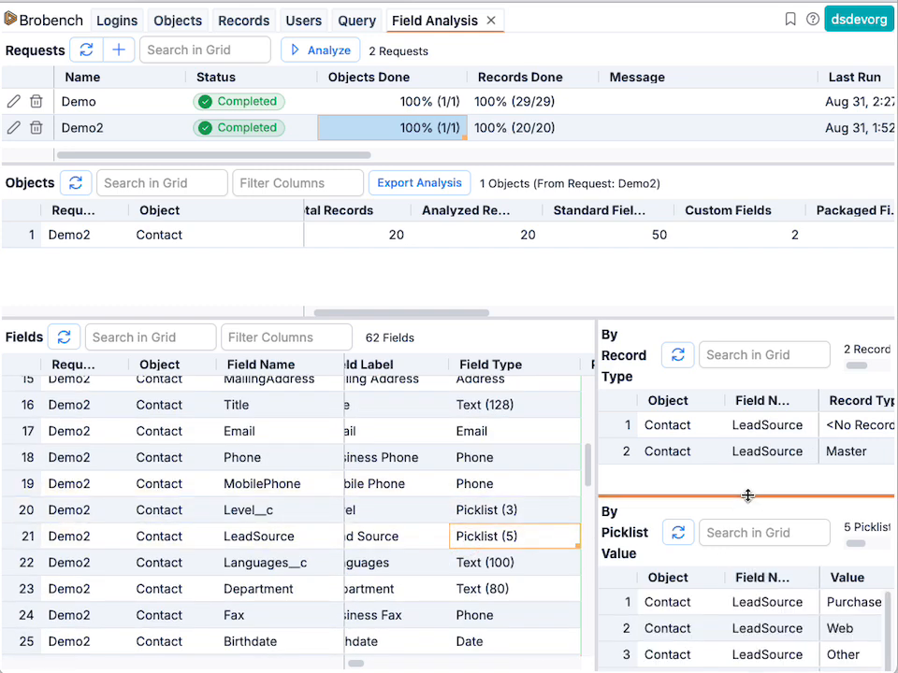
# - Enlarge the By Picklist Value grid and review the populated percentage of each LeadSource value
pyautogui.moveTo(746, 493); pyautogui.dragTo(748, 386)
pyautogui.moveTo(590, 458); pyautogui.dragTo(479, 449)
pyautogui.moveTo(342, 365); pyautogui.dragTo(269, 366)
pyautogui.moveTo(742, 668); pyautogui.dragTo(825, 670)
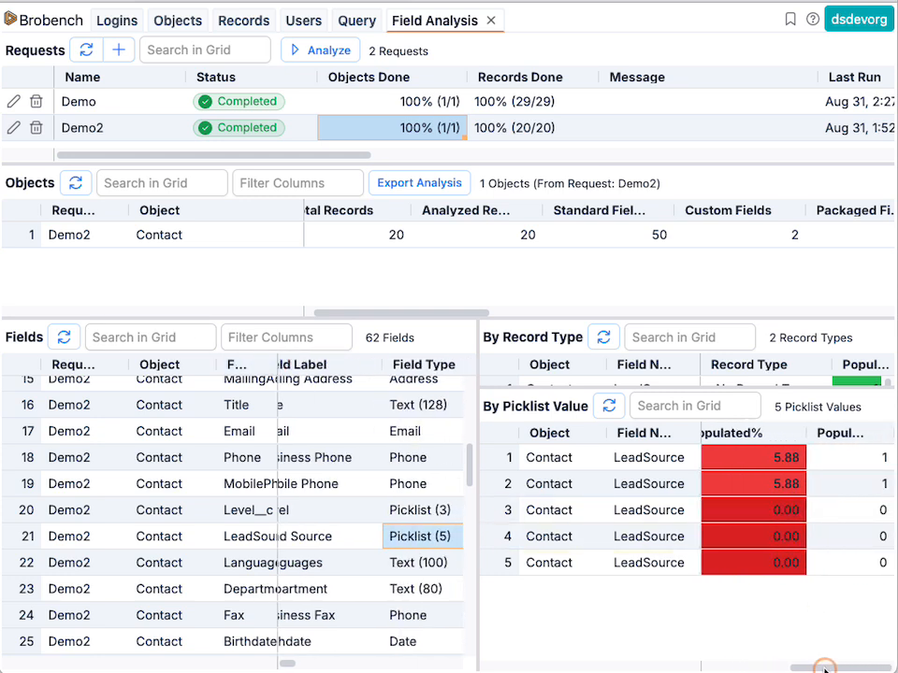
pyautogui.moveTo(825, 669); pyautogui.dragTo(713, 670)
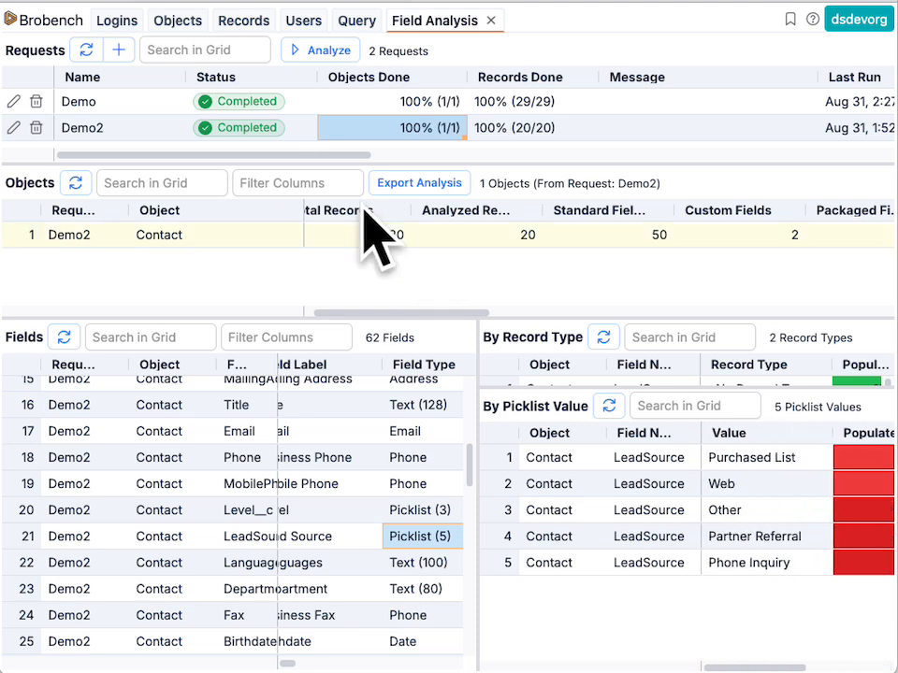
# - Run a Quick Field Analysis on the Account object's fields, ordered by LastModifiedDate Desc, and review their populated percentages
pyautogui.click(177, 21)
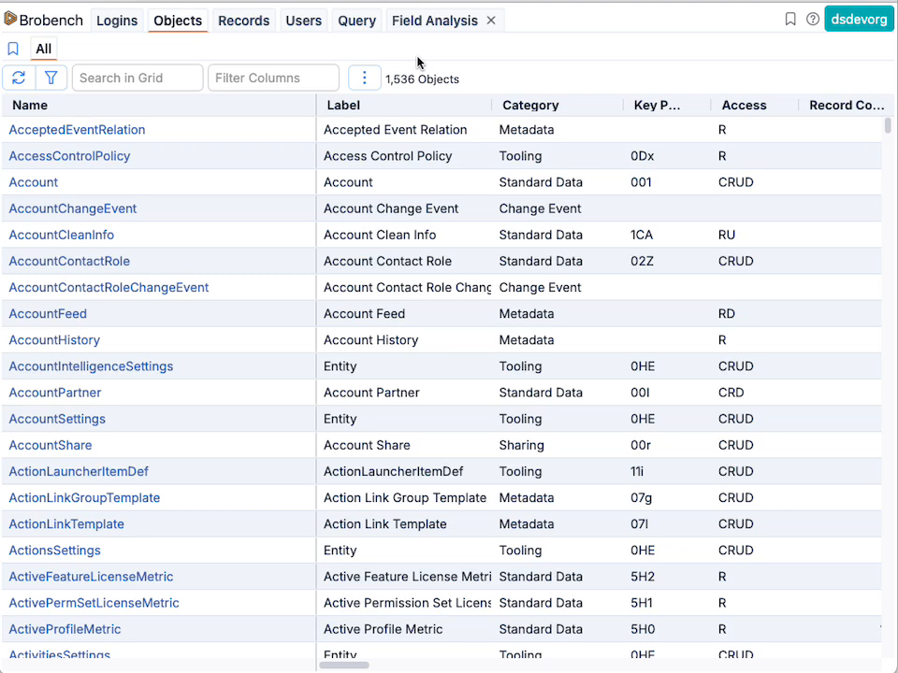
pyautogui.click(24, 182)
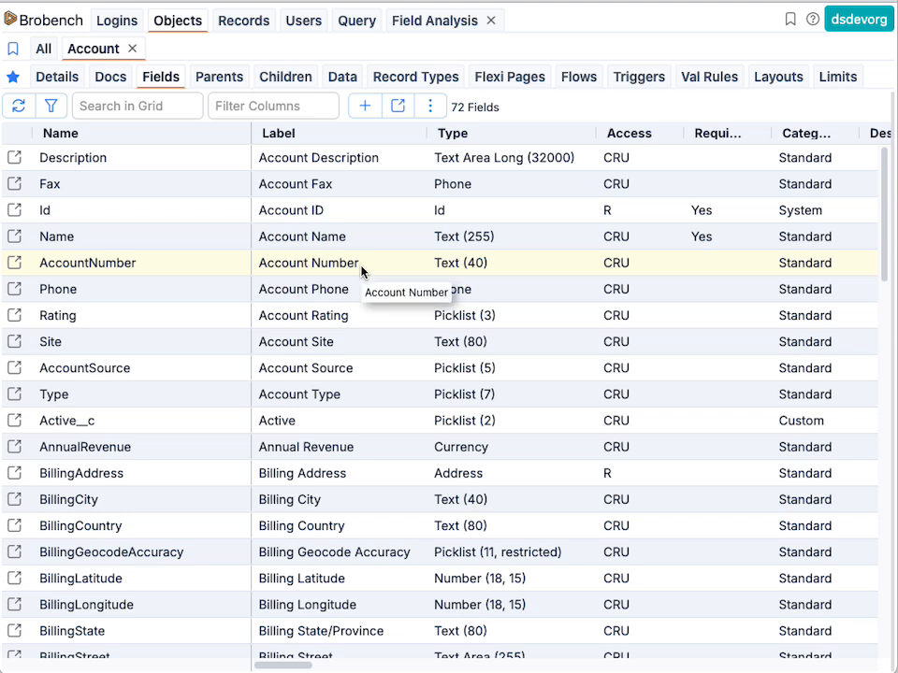
pyautogui.click(430, 105)
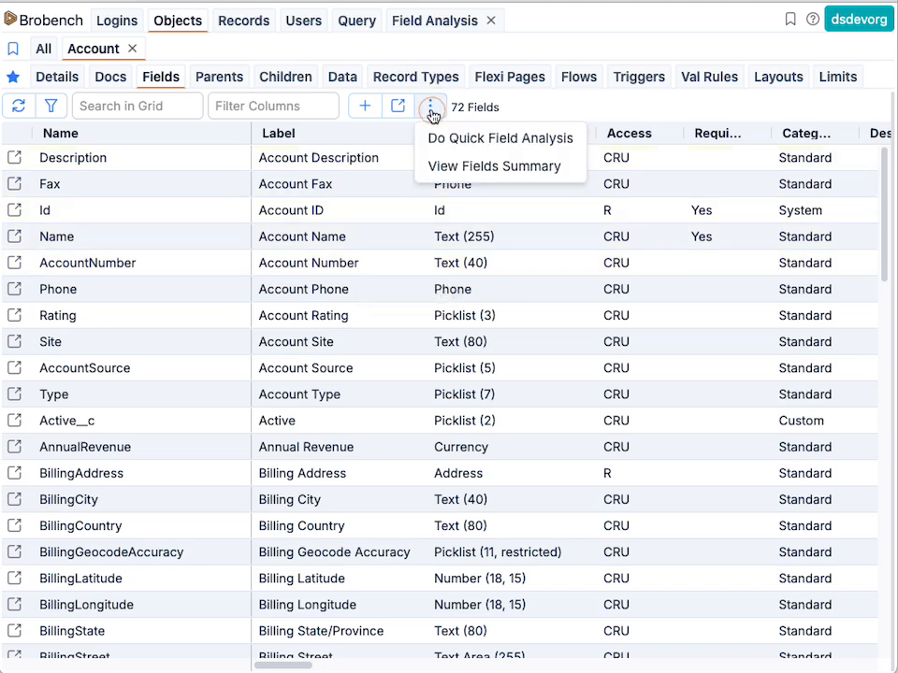
pyautogui.click(434, 139)
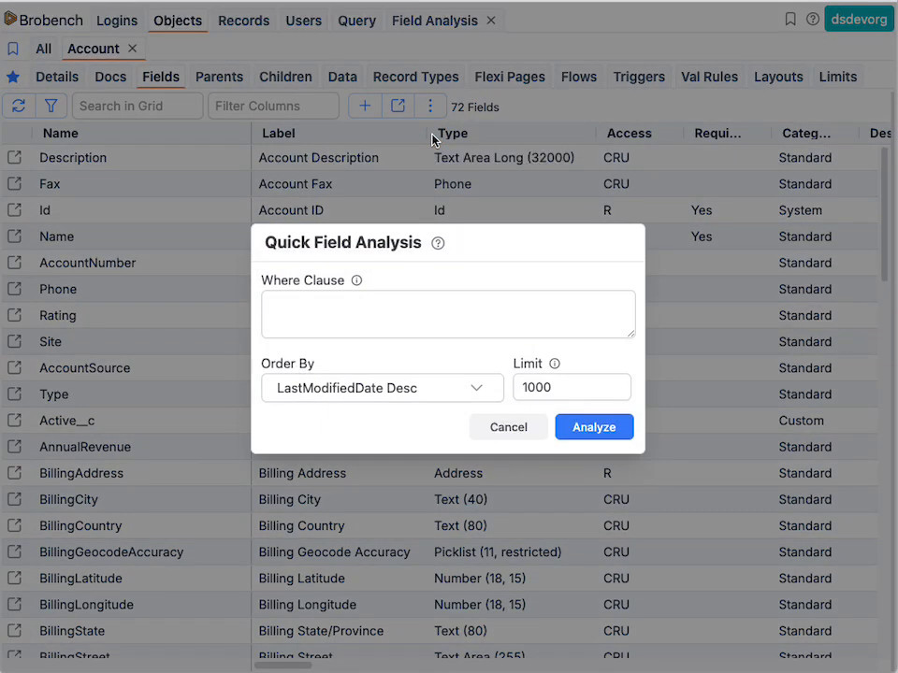
pyautogui.click(380, 388)
pyautogui.click(364, 451)
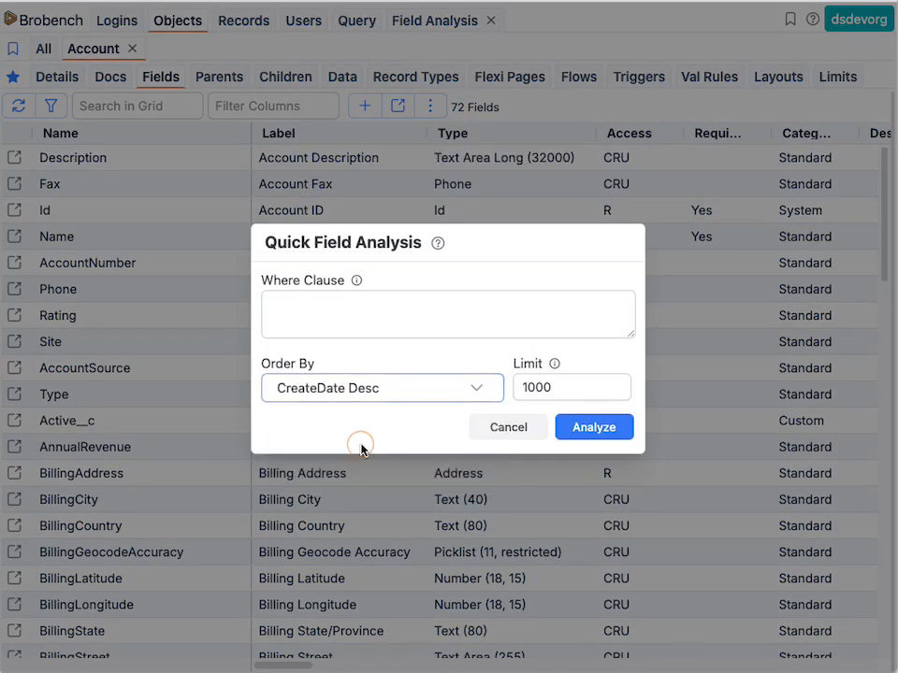
pyautogui.click(373, 398)
pyautogui.click(380, 480)
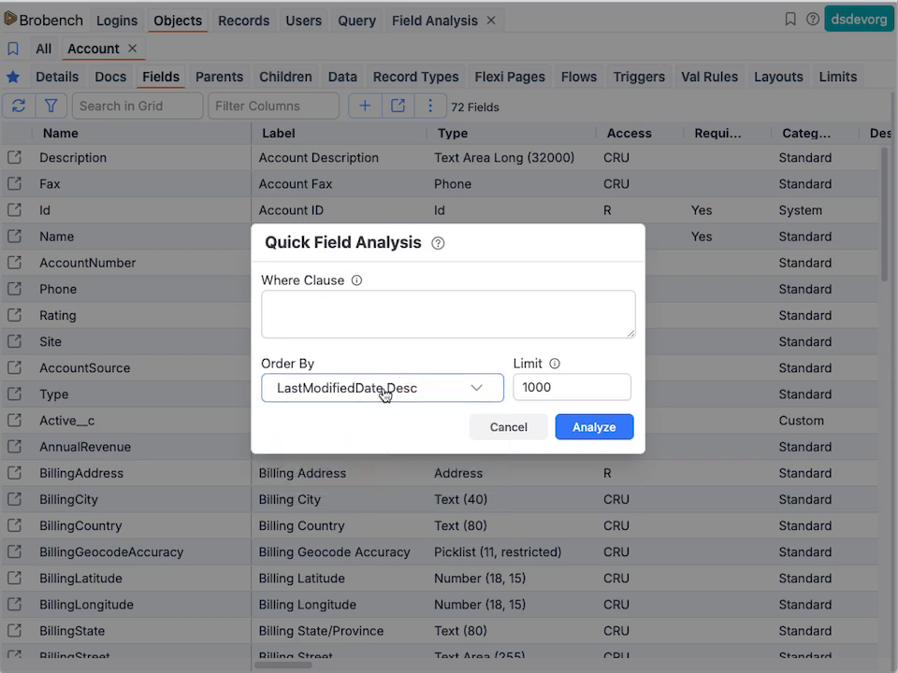
pyautogui.click(601, 426)
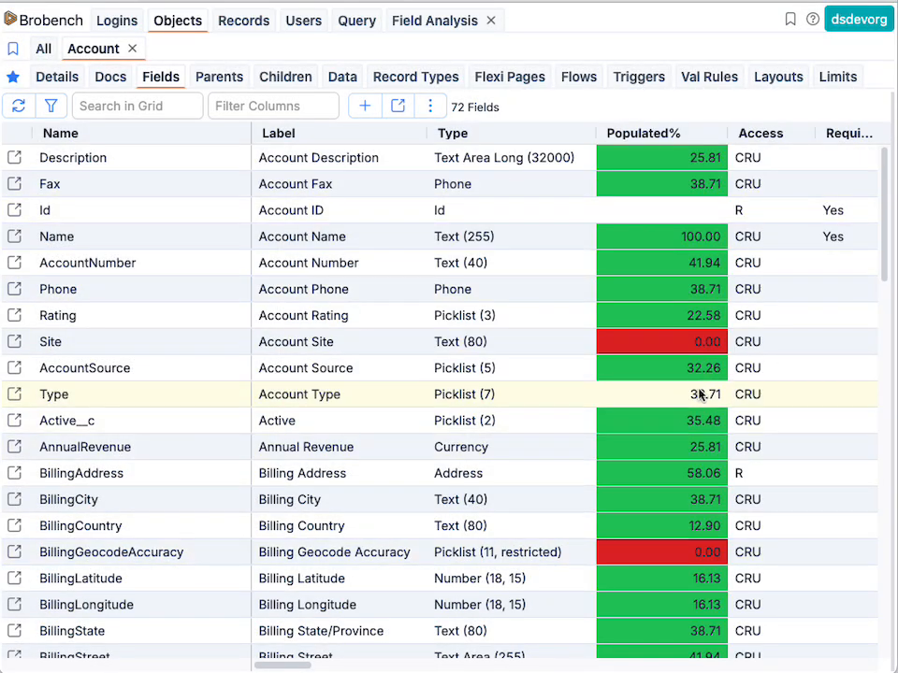
pyautogui.scroll(-10, 710, 393)
pyautogui.scroll(-2, 728, 377)
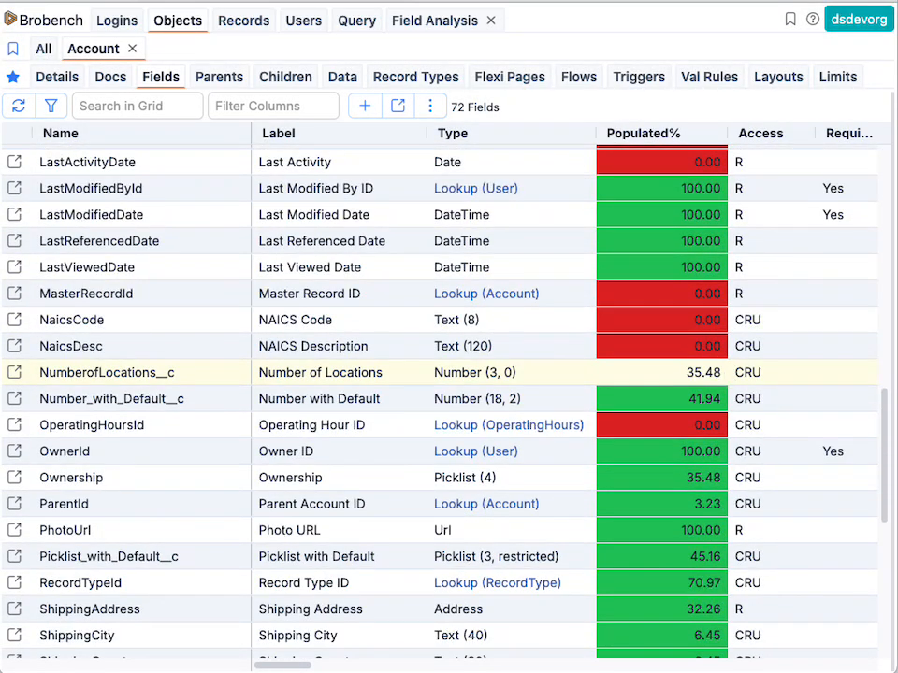
pyautogui.scroll(12, 683, 547)
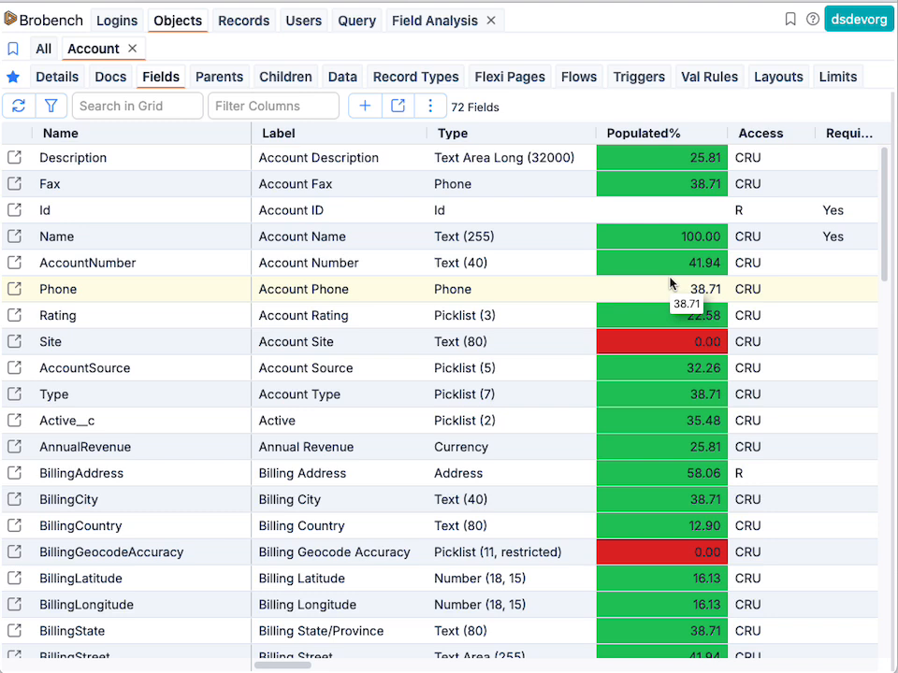
pyautogui.click(450, 19)
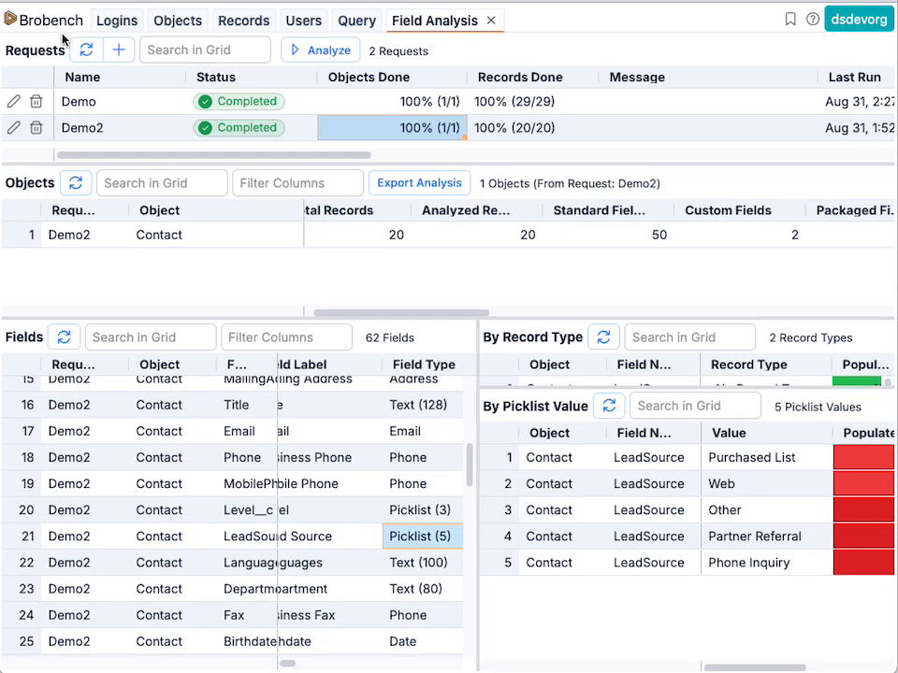
# - Add the search "find {Burlinton} returning Account" above the existing queries in the query editor and execute it
pyautogui.click(357, 23)
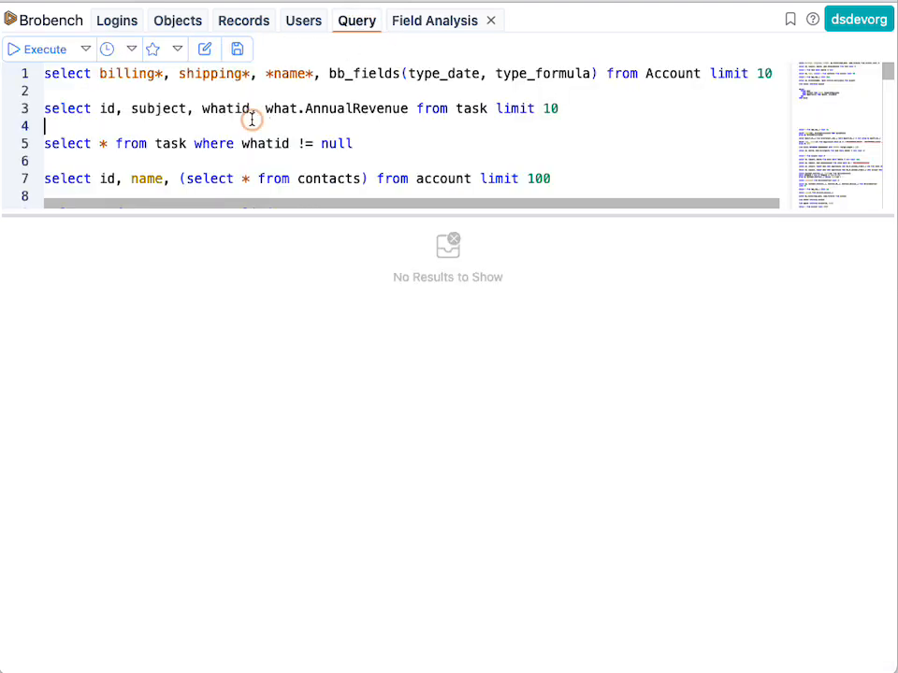
pyautogui.press('Return')
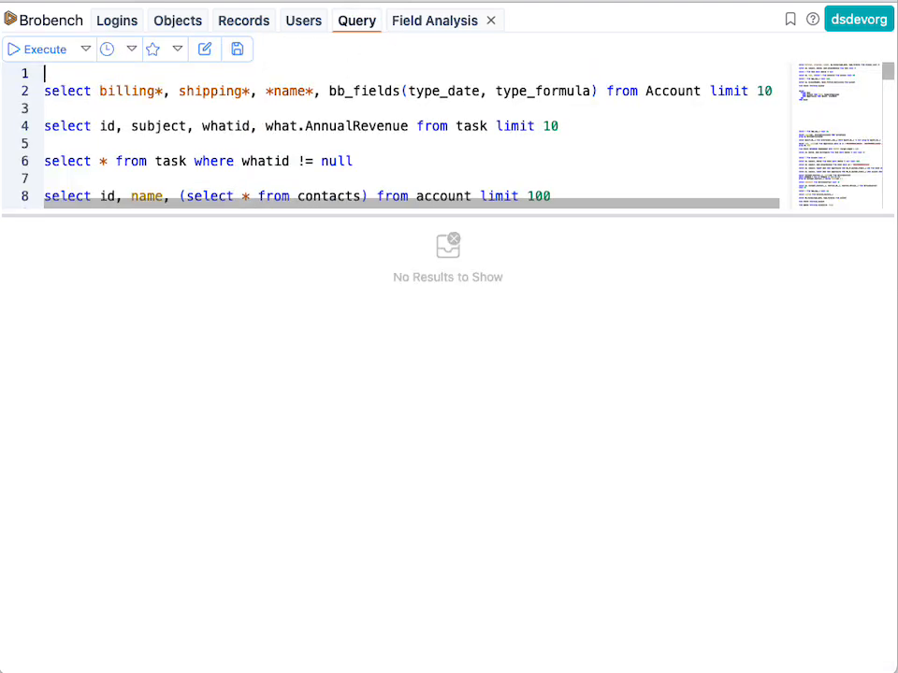
pyautogui.press('Return')
pyautogui.write('find ')
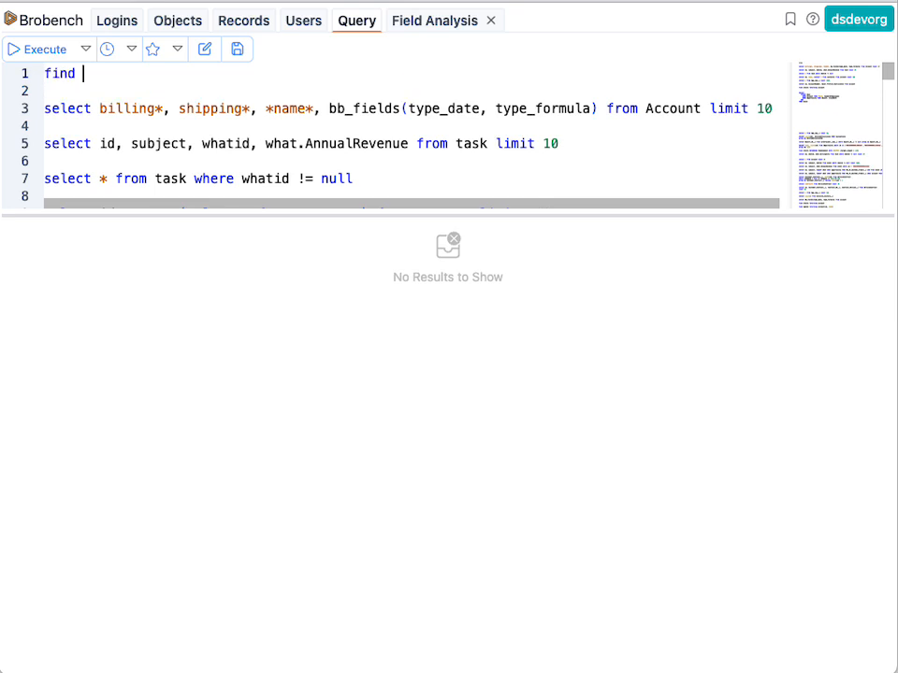
pyautogui.write('{Burling')
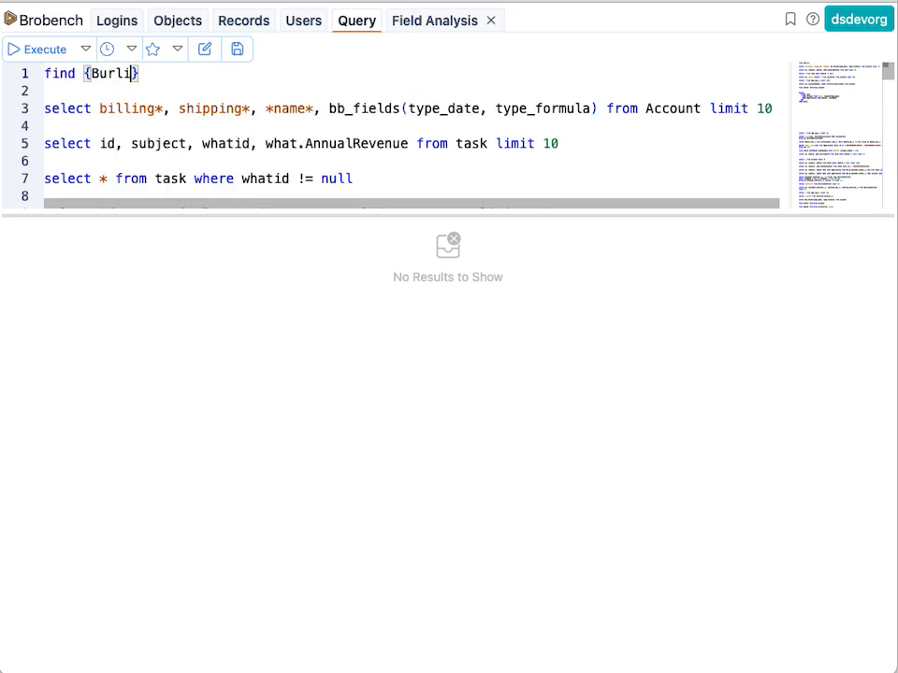
pyautogui.write('ton} returning Account')
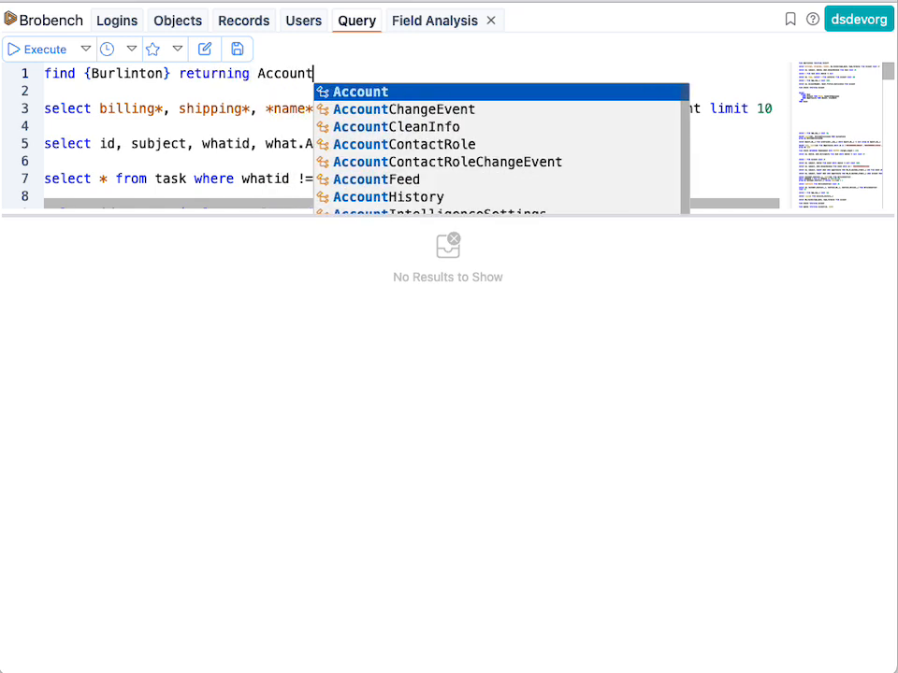
pyautogui.press('Return')
pyautogui.press('super+Return')
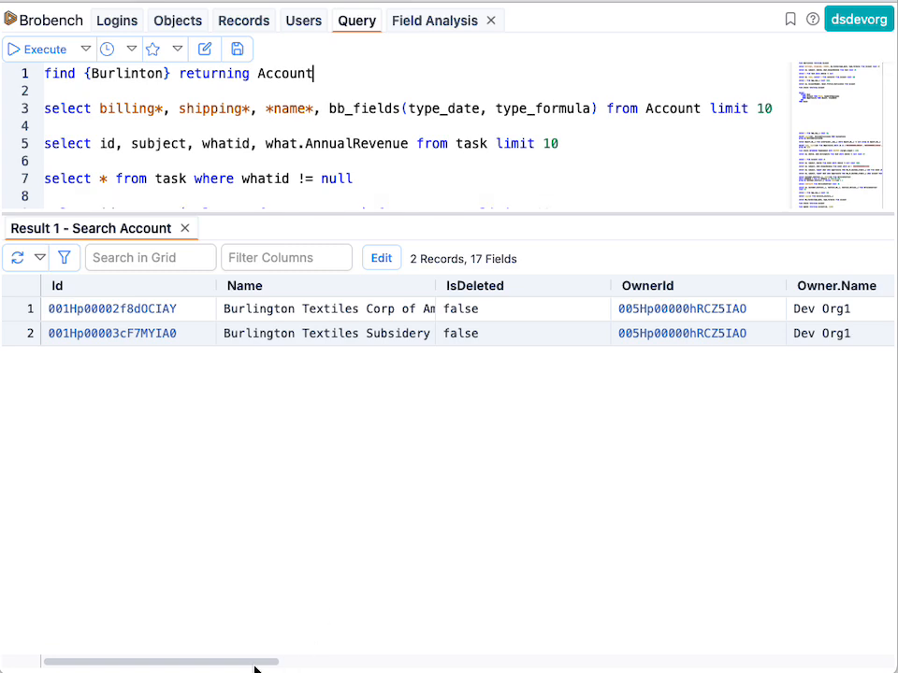
# - Review the search result's remaining columns, then change the search to "find {Burlinton} returning Account (id)" and execute it
pyautogui.moveTo(105, 661); pyautogui.dragTo(192, 654)
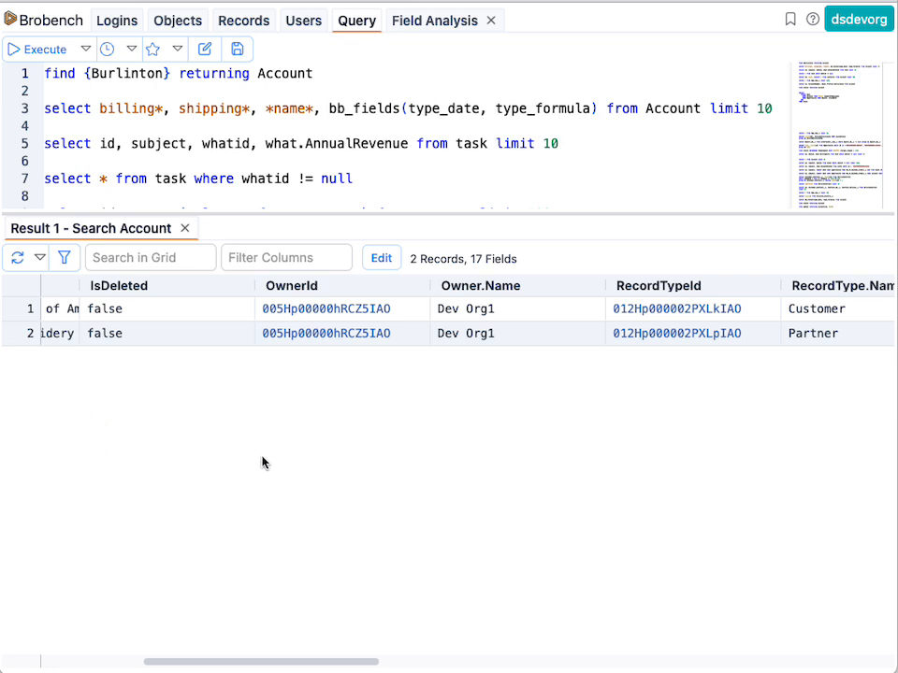
pyautogui.click(321, 71)
pyautogui.write('(id)')
pyautogui.hotkey('ctrl', 'Return')
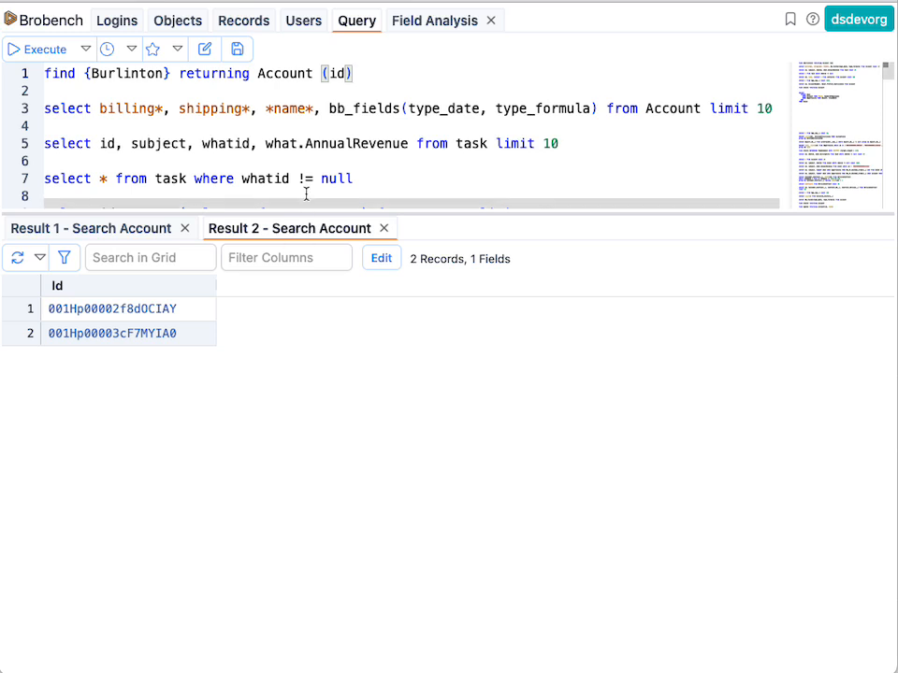
pyautogui.click(282, 87)
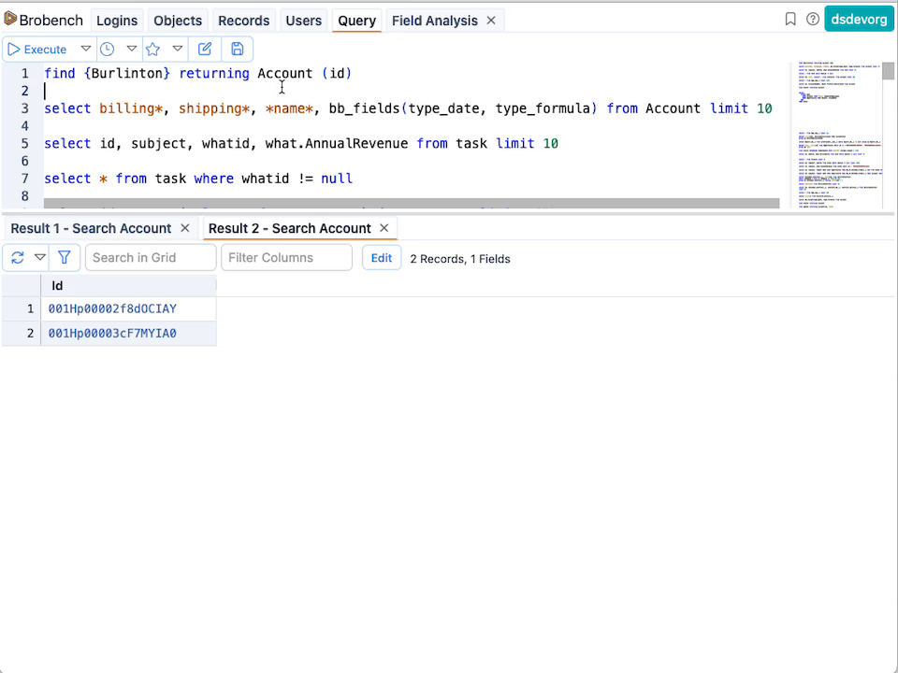
# - Open the Apis module, set the request type to SOQL, and reduce the height of the request editor
pyautogui.click(46, 21)
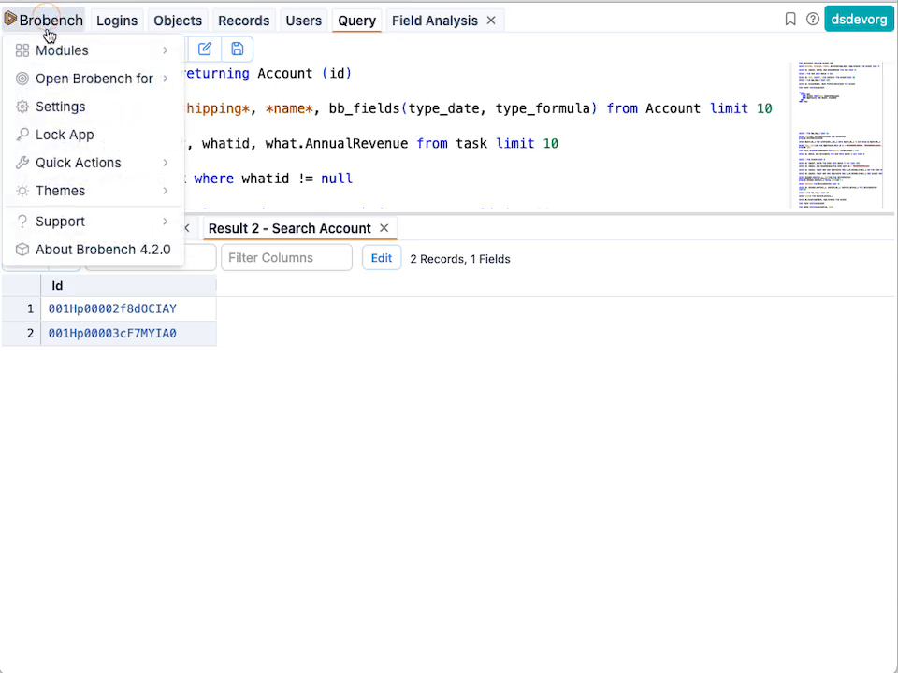
pyautogui.moveTo(70, 53)
pyautogui.click(263, 308)
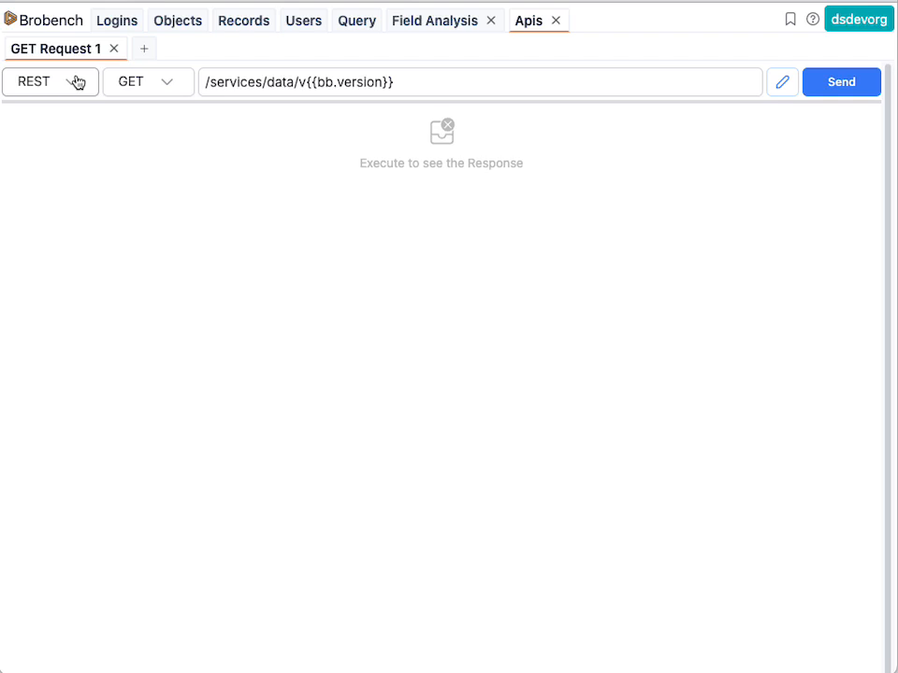
pyautogui.click(80, 87)
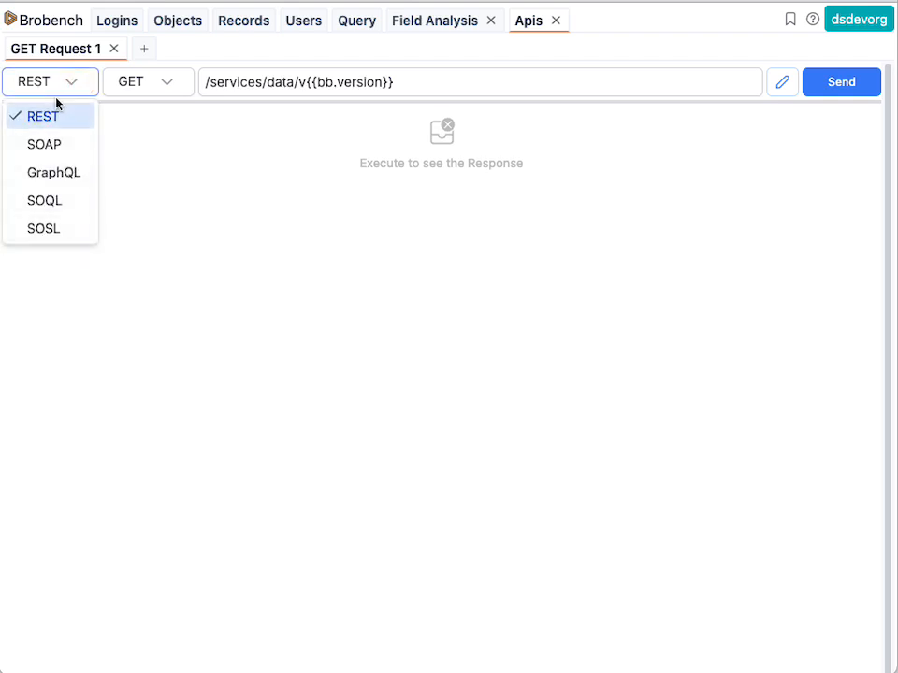
pyautogui.click(253, 156)
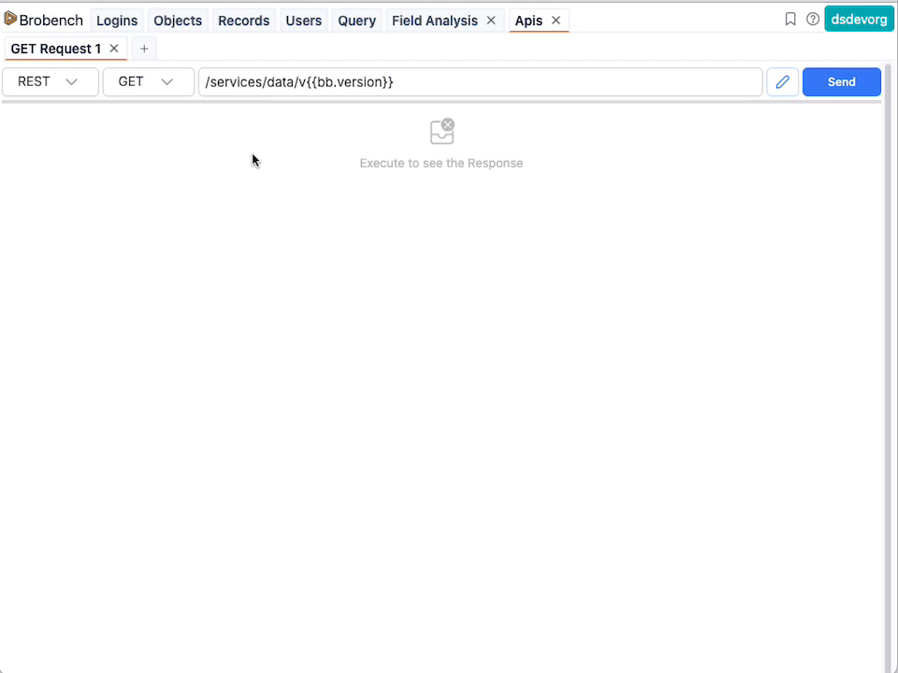
pyautogui.click(77, 87)
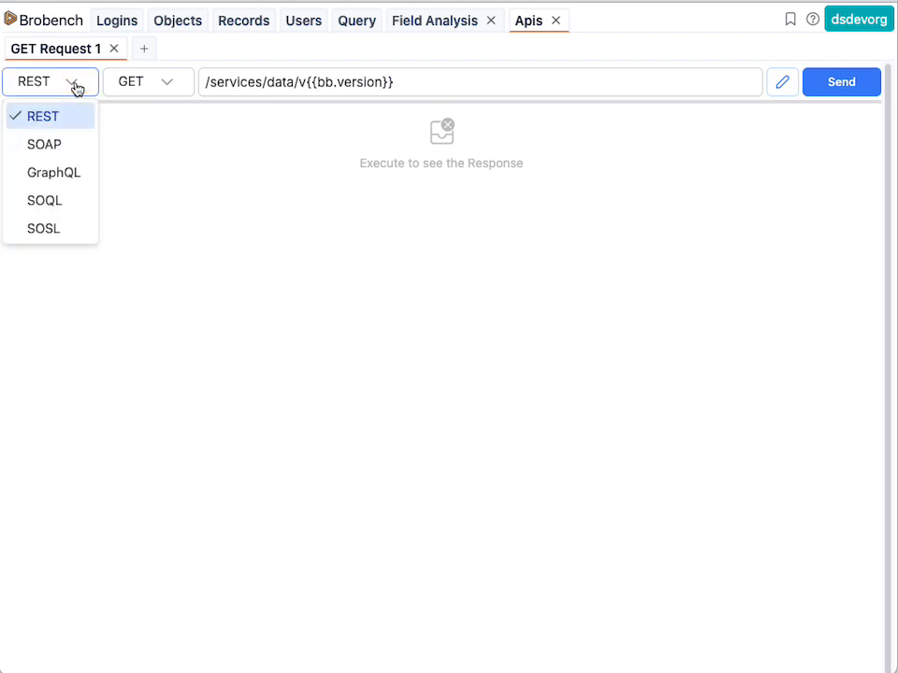
pyautogui.click(79, 207)
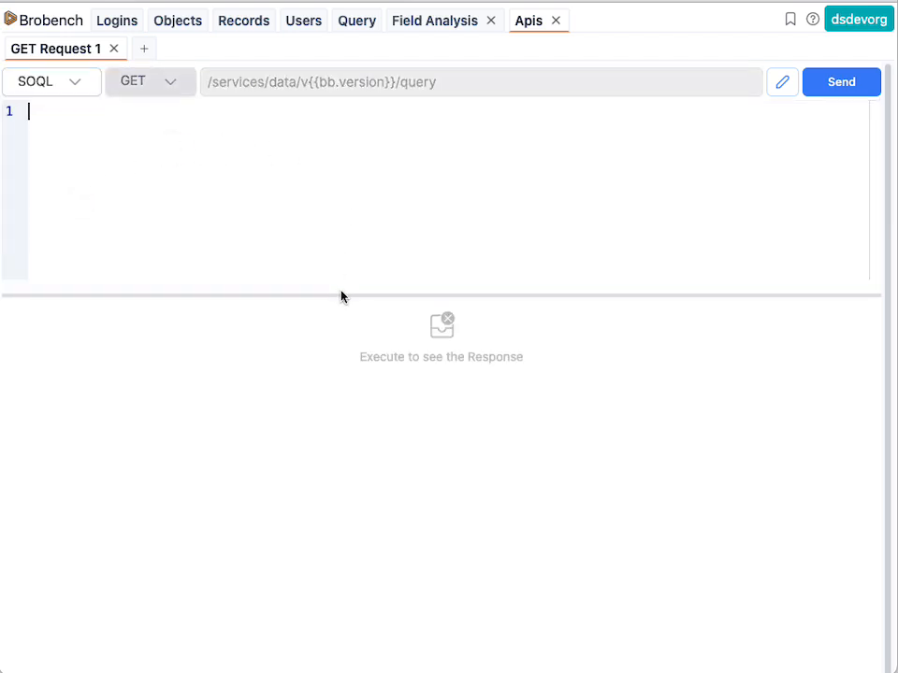
pyautogui.moveTo(339, 291); pyautogui.dragTo(334, 253)
# - Enter the SOQL request "select id, name from account limit 10", send it, and review the JSON response
pyautogui.click(356, 22)
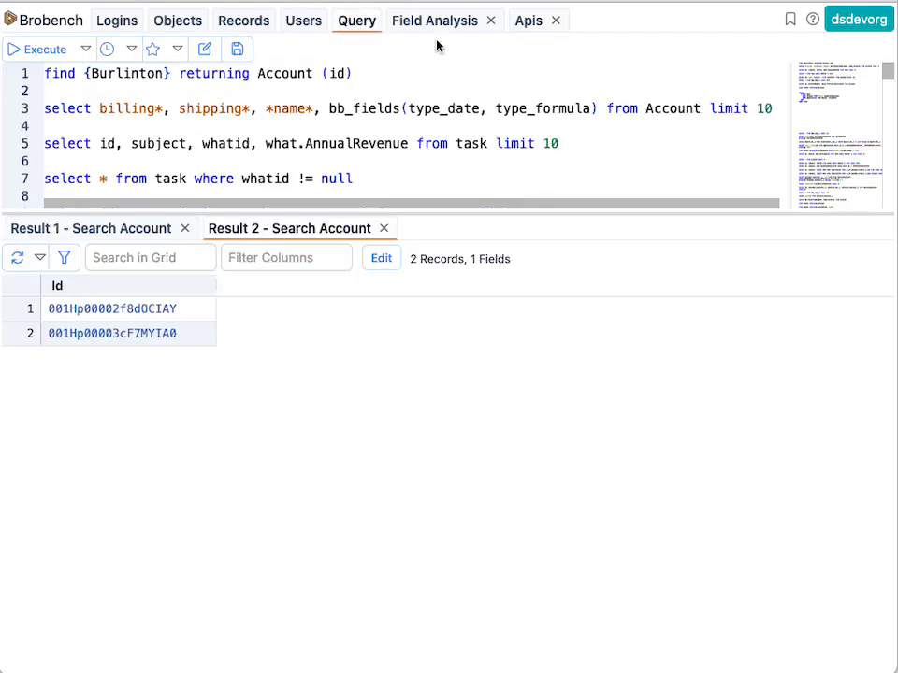
pyautogui.click(529, 22)
pyautogui.click(303, 147)
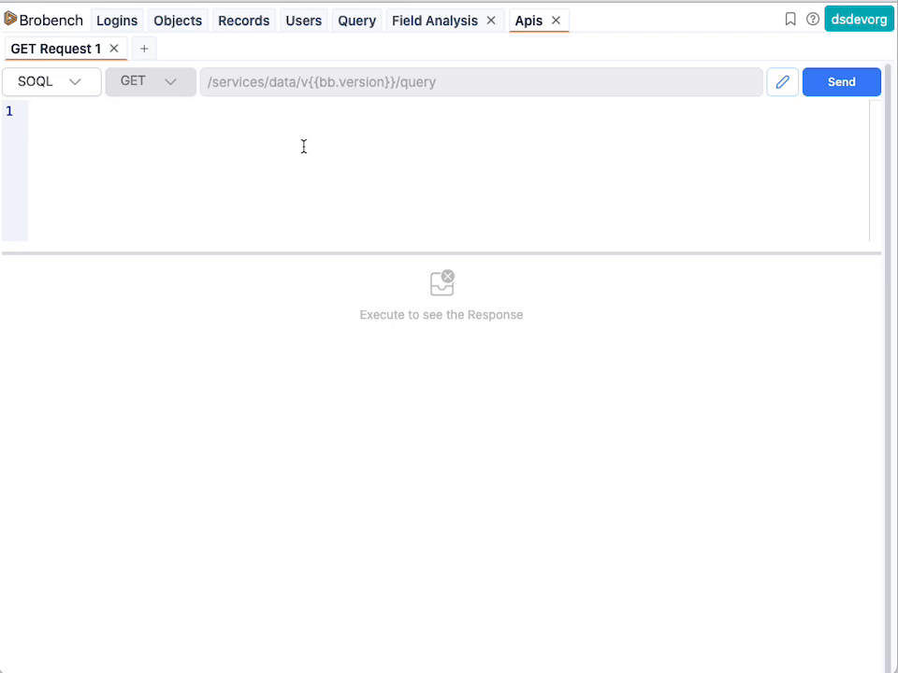
pyautogui.write('select')
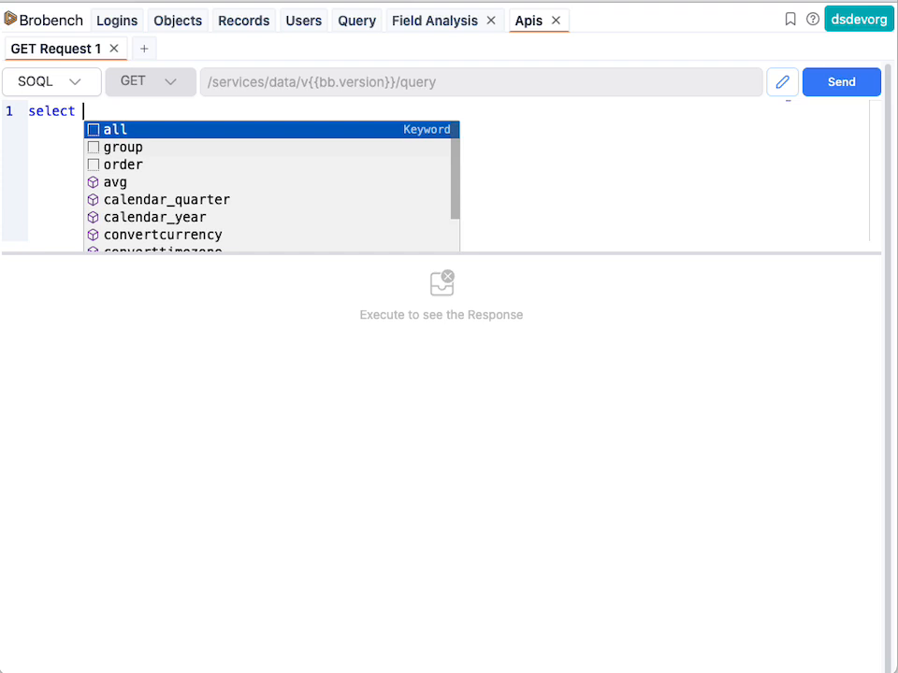
pyautogui.press('Escape')
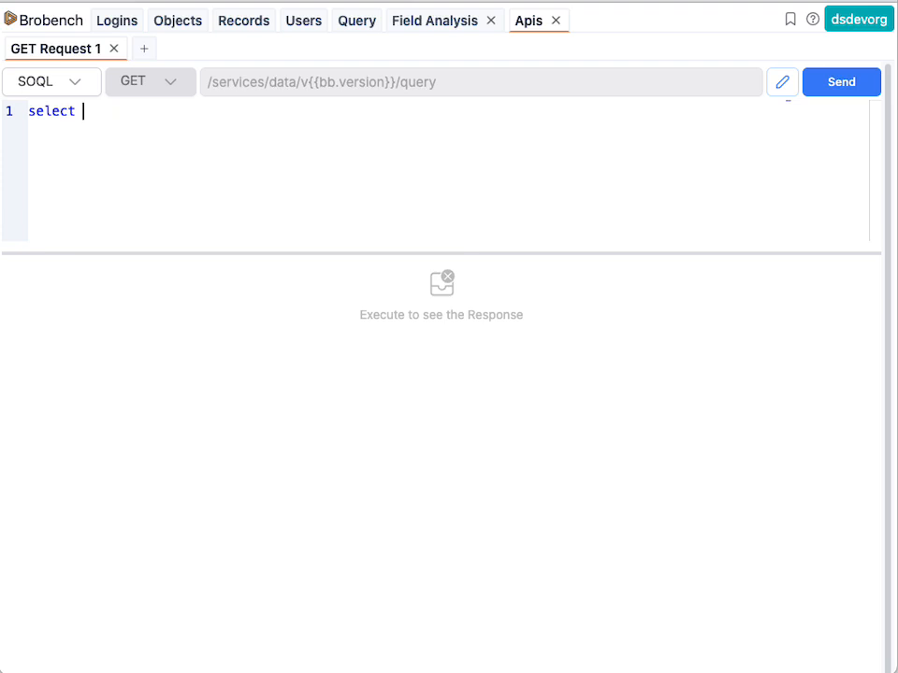
pyautogui.write('id, name ')
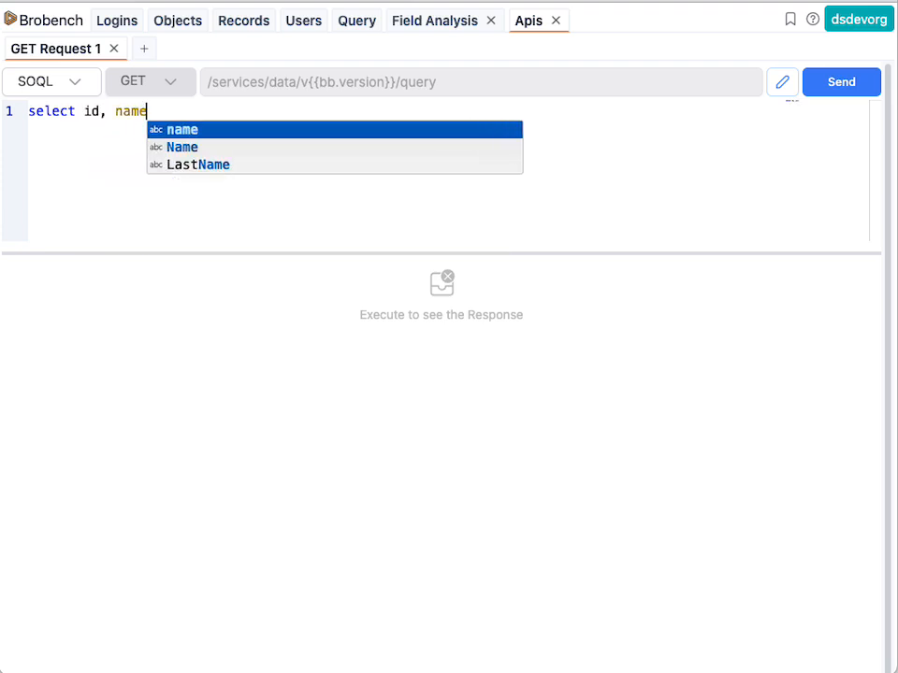
pyautogui.write('f')
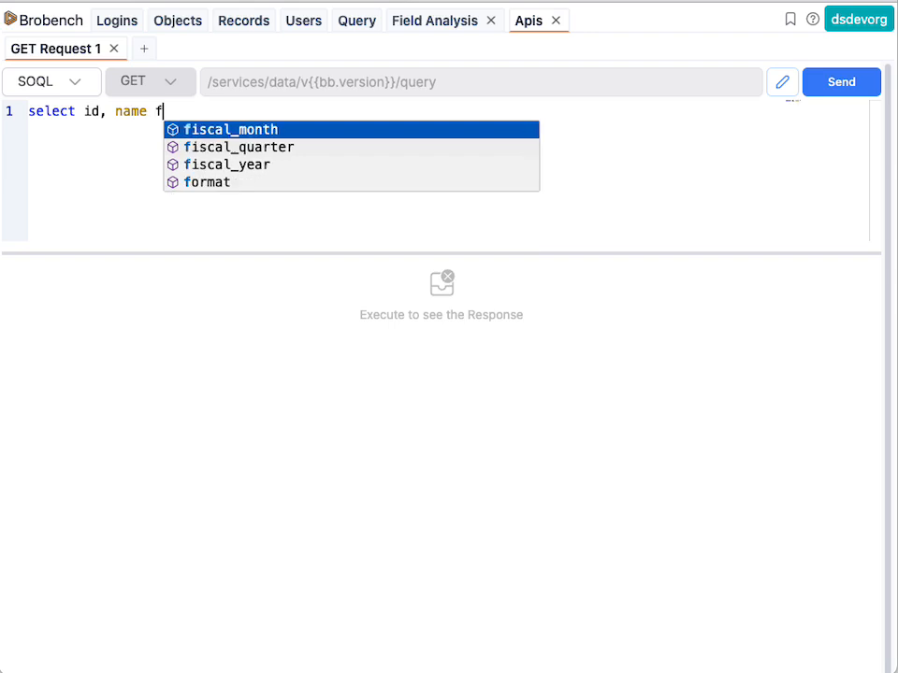
pyautogui.write('rom account li')
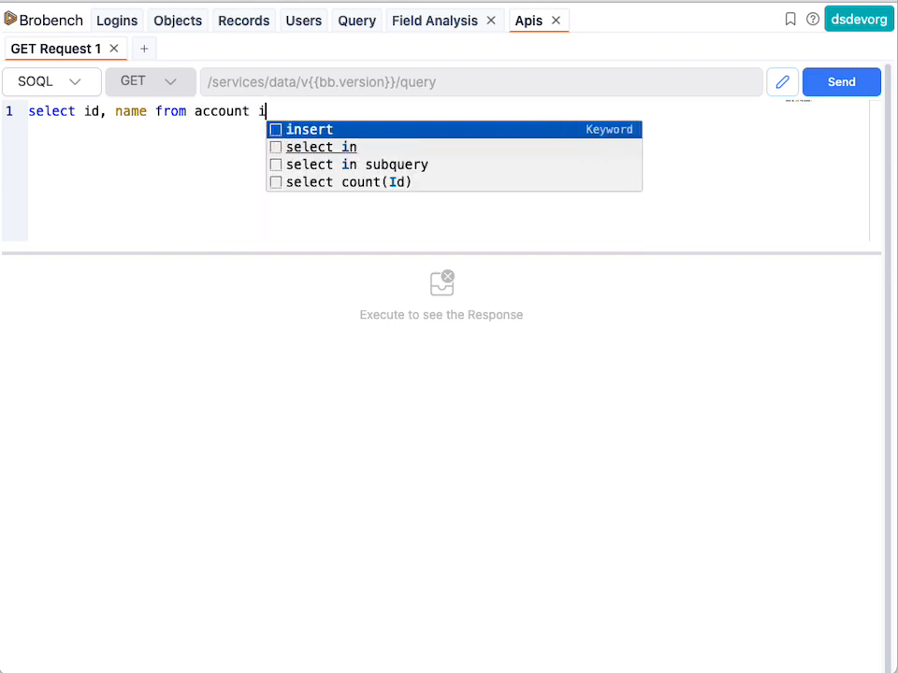
pyautogui.press('BackSpace')
pyautogui.press('Return')
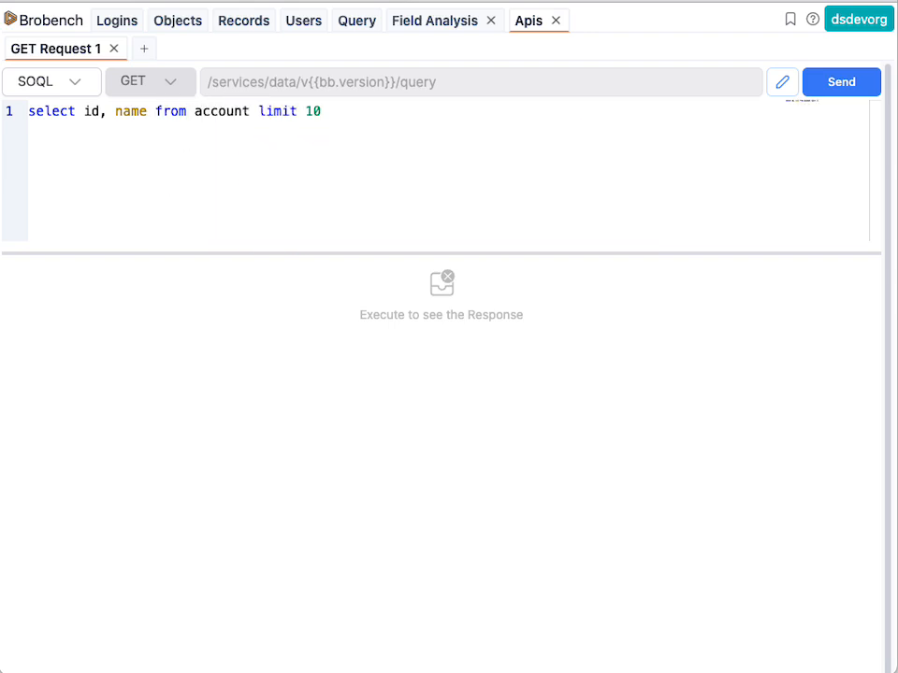
pyautogui.press('super+Return')
pyautogui.scroll(-1, 297, 377)
pyautogui.scroll(-10, 297, 377)
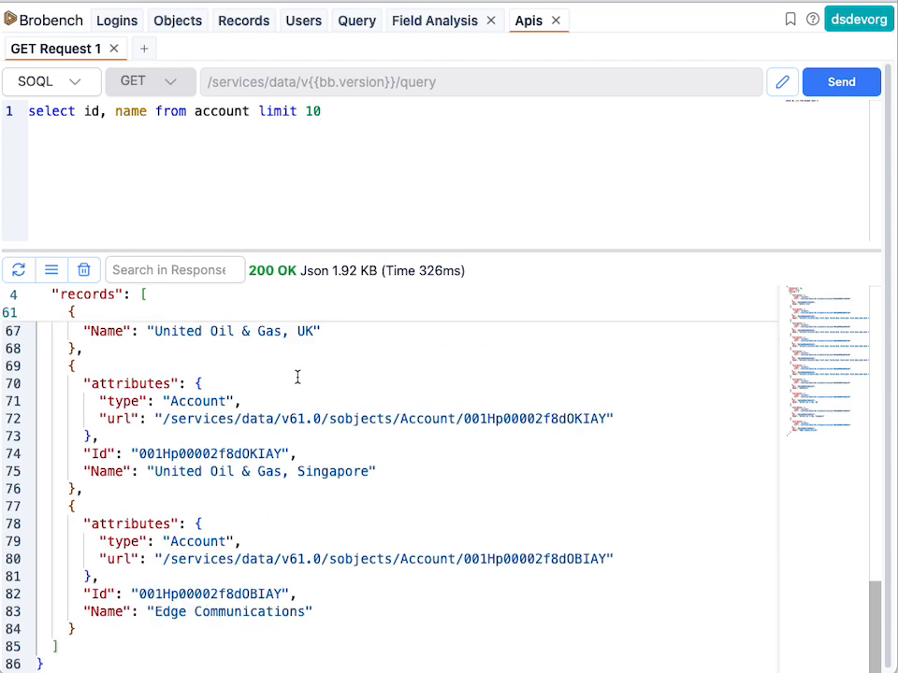
pyautogui.scroll(10, 297, 377)
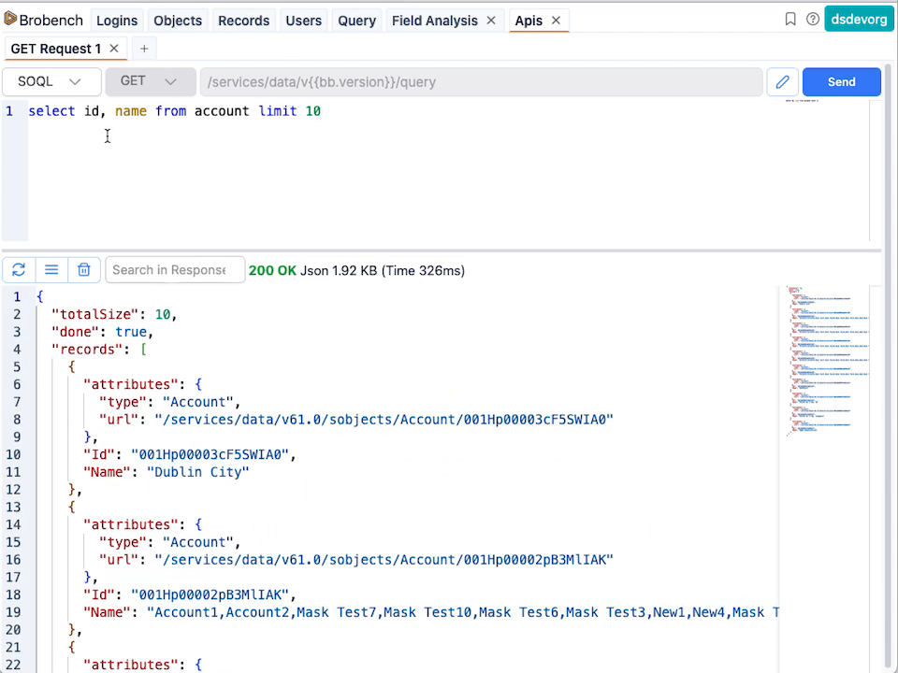
# - Change the request type to SOAP and on to GraphQL, clearing the leftover query from the request body
pyautogui.click(75, 84)
pyautogui.click(59, 147)
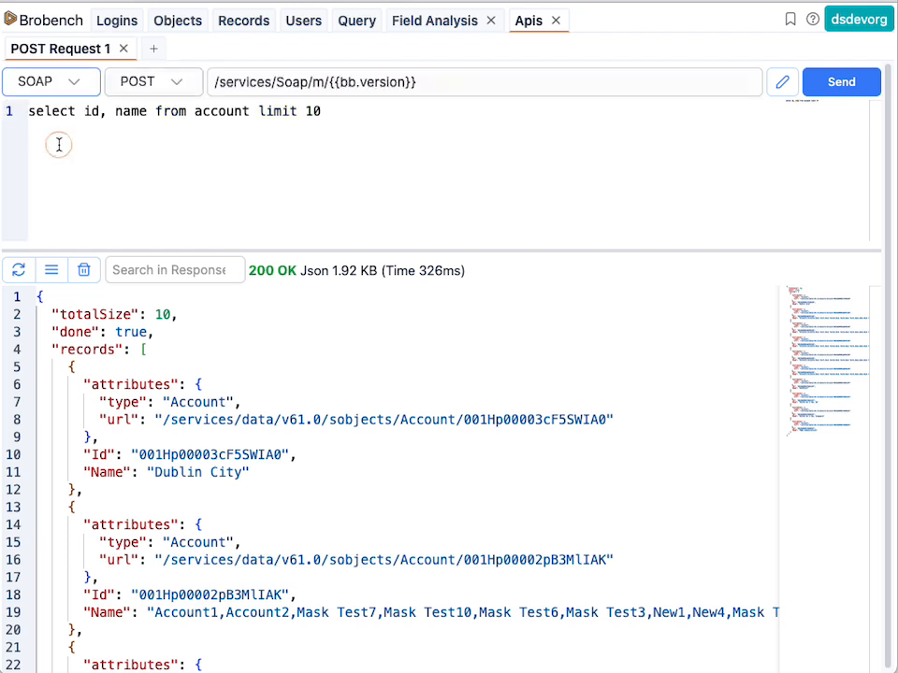
pyautogui.moveTo(339, 112); pyautogui.dragTo(241, 111)
pyautogui.hotkey('ctrl', 'a')
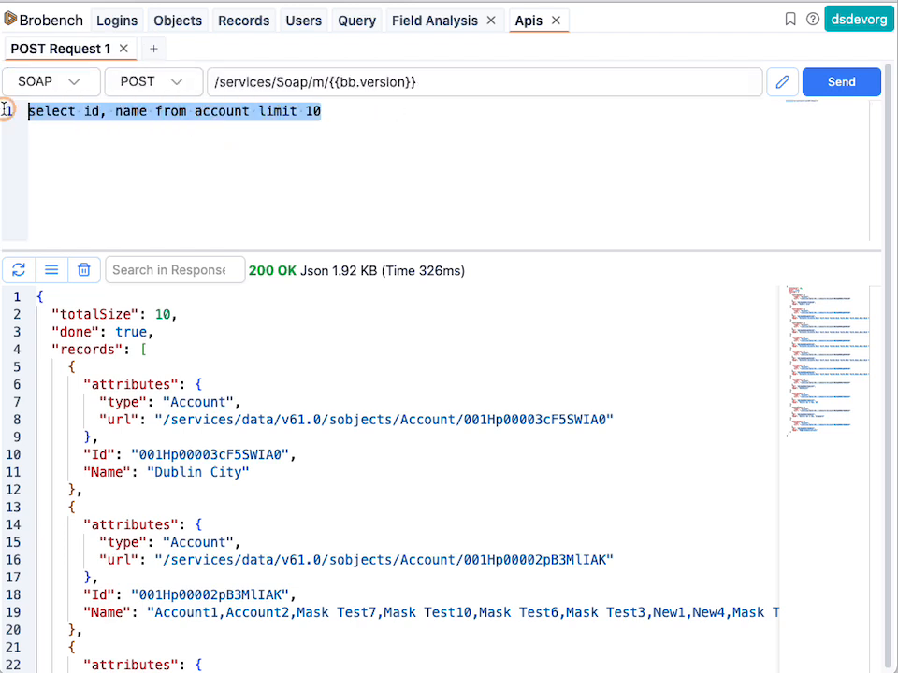
pyautogui.press('BackSpace')
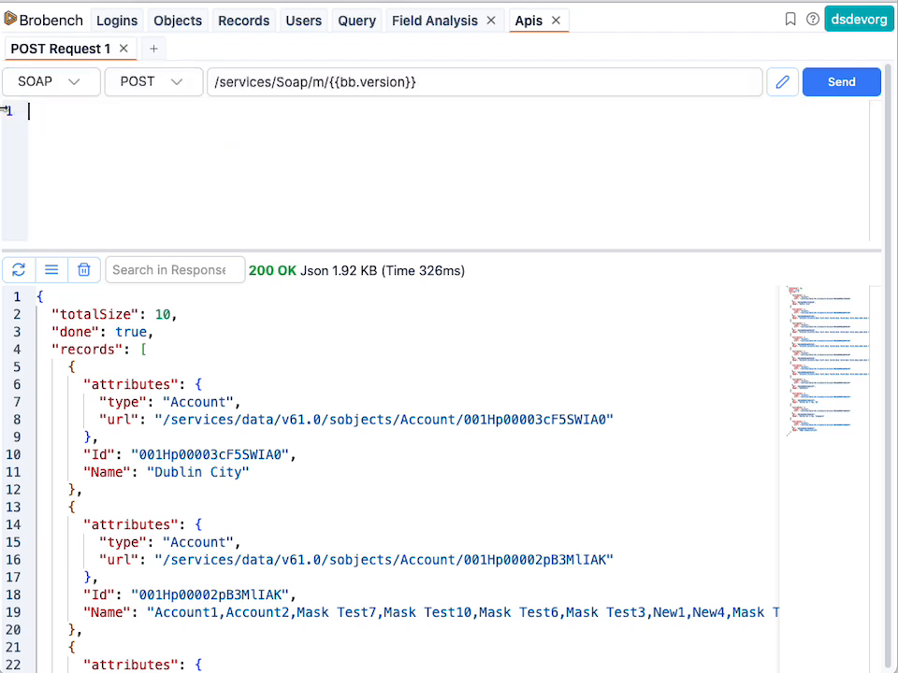
pyautogui.press('super+shift+v')
pyautogui.press('Escape')
pyautogui.click(47, 80)
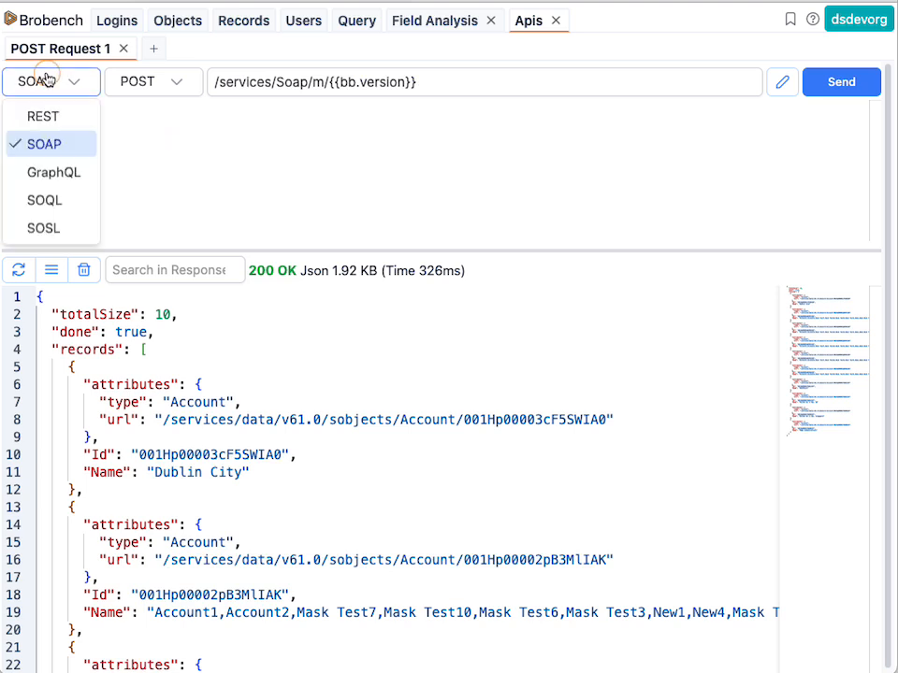
pyautogui.click(52, 174)
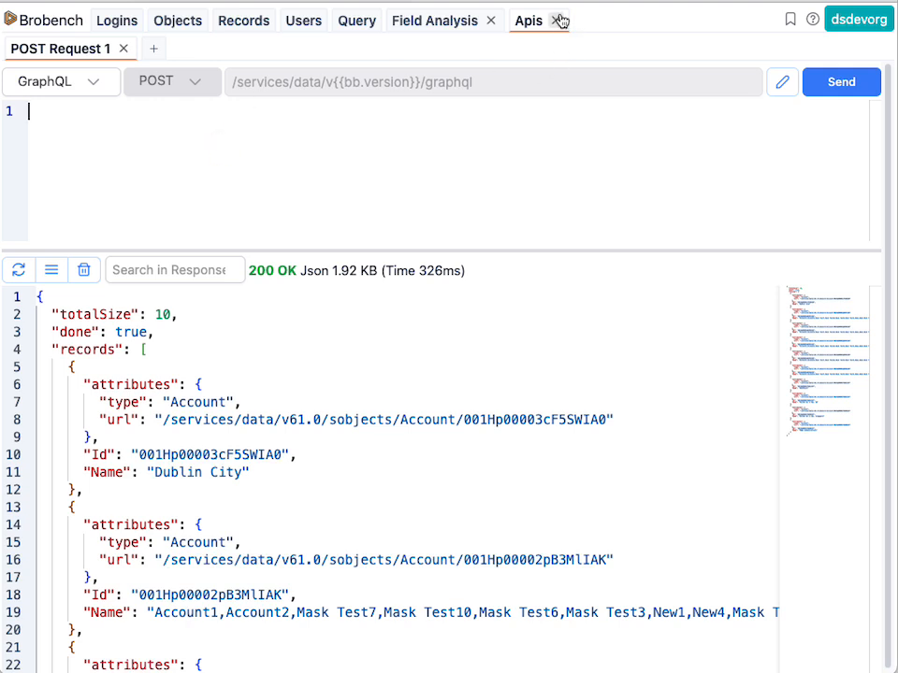
# - Return to the query editor and add the query "select * from account" below the Burlinton search, without a limit clause
pyautogui.click(356, 20)
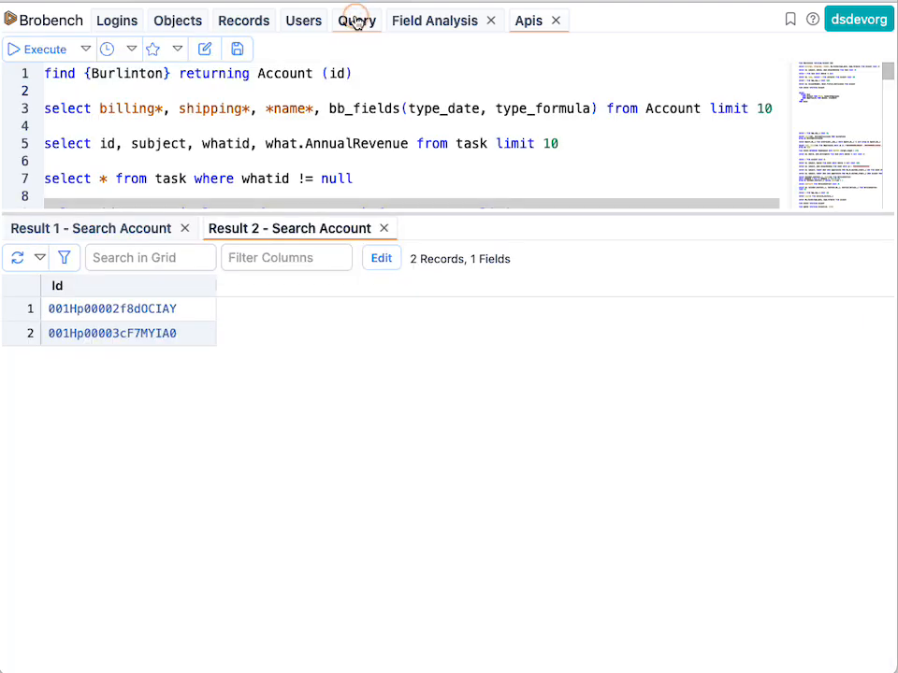
pyautogui.click(216, 83)
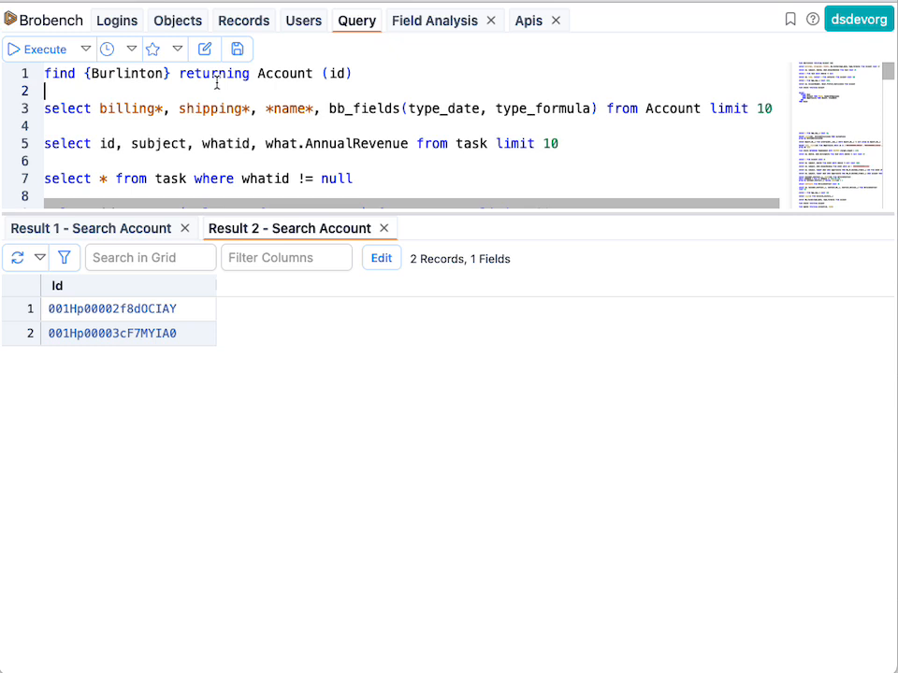
pyautogui.scroll(-2, 176, 128)
pyautogui.scroll(2, 134, 125)
pyautogui.press('Return')
pyautogui.press('Return')
pyautogui.press('Up')
pyautogui.write('select * from ac')
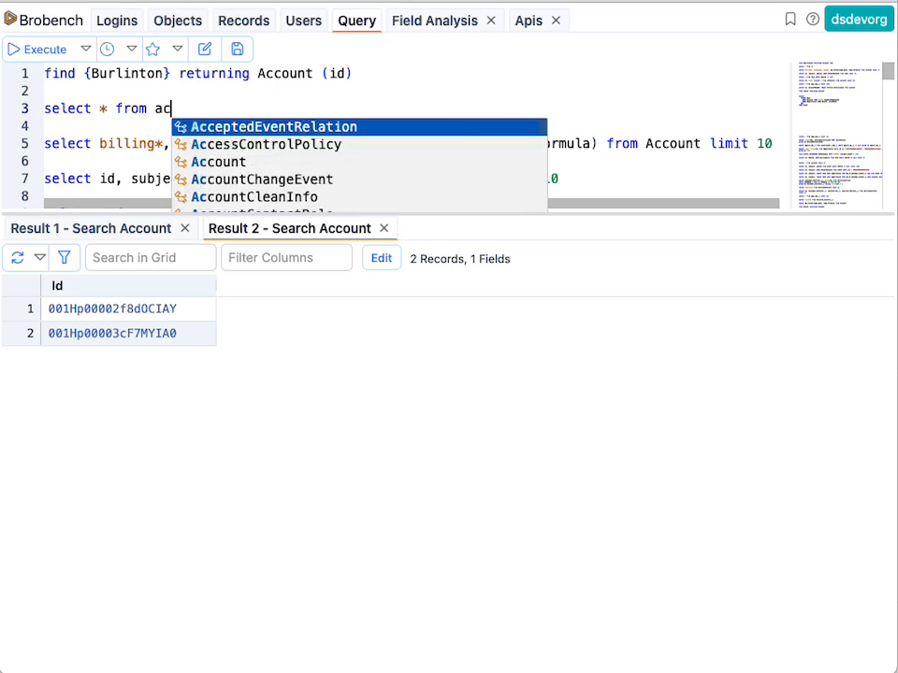
pyautogui.write('count limit')
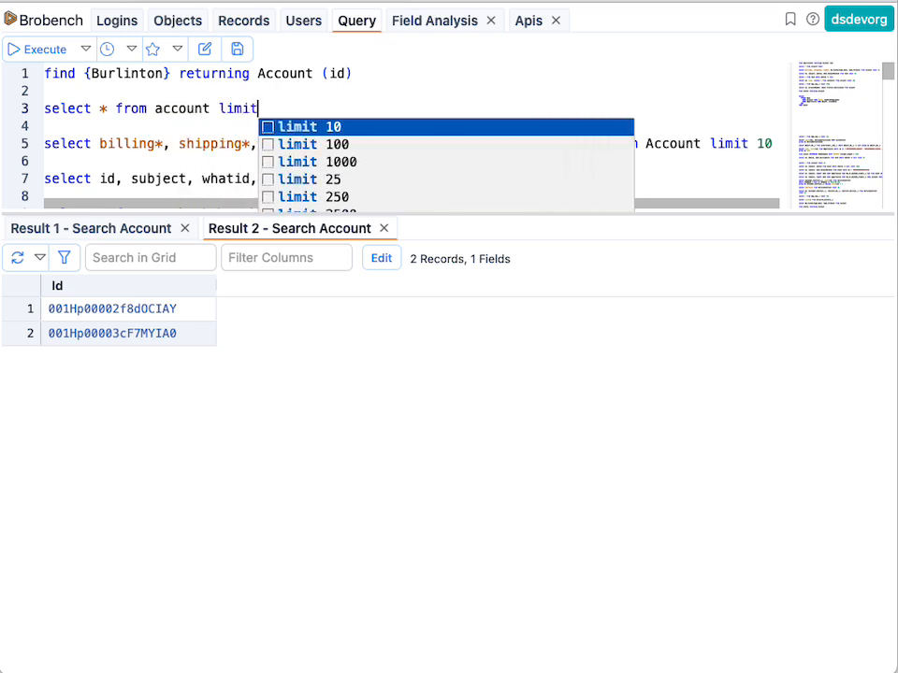
pyautogui.press('Escape')
pyautogui.press('BackSpace')
pyautogui.press('BackSpace')
pyautogui.press('BackSpace')
pyautogui.press('BackSpace')
pyautogui.press('BackSpace')
pyautogui.press('BackSpace')
# - Execute only the "select * from account" query via the Bulk API
pyautogui.hotkey('shift', 'Home')
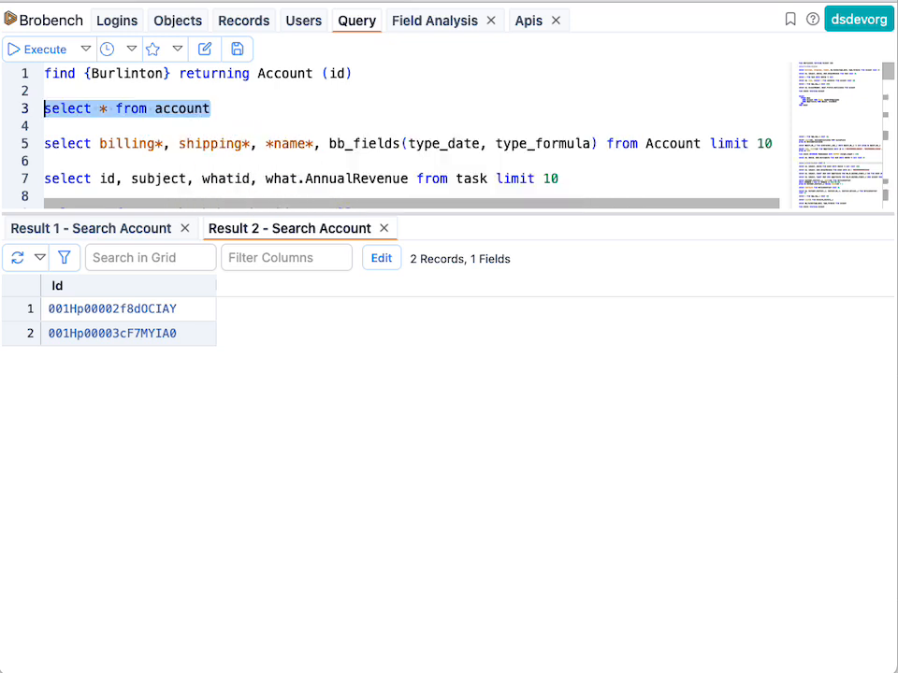
pyautogui.click(85, 49)
pyautogui.click(153, 164)
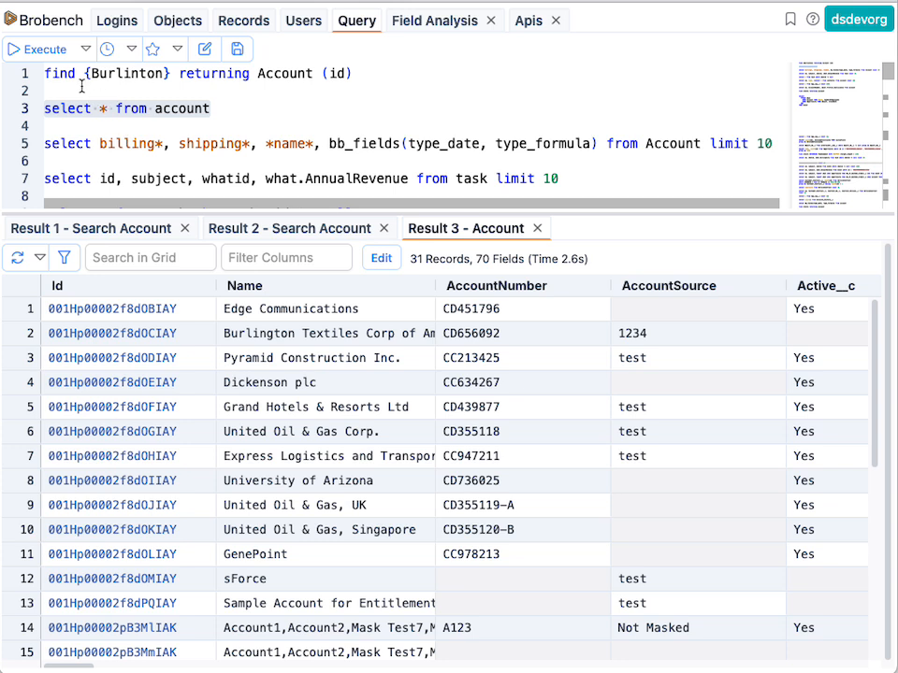
# - Open the View Bulk Query Results prompt for a bulk job ID and cancel it without entering one
pyautogui.click(85, 49)
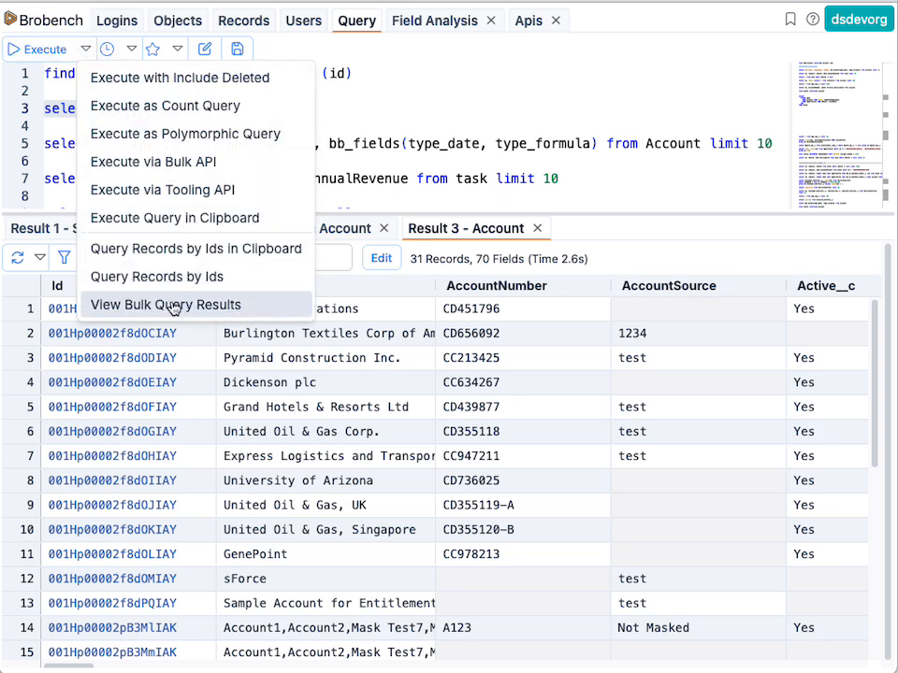
pyautogui.click(321, 411)
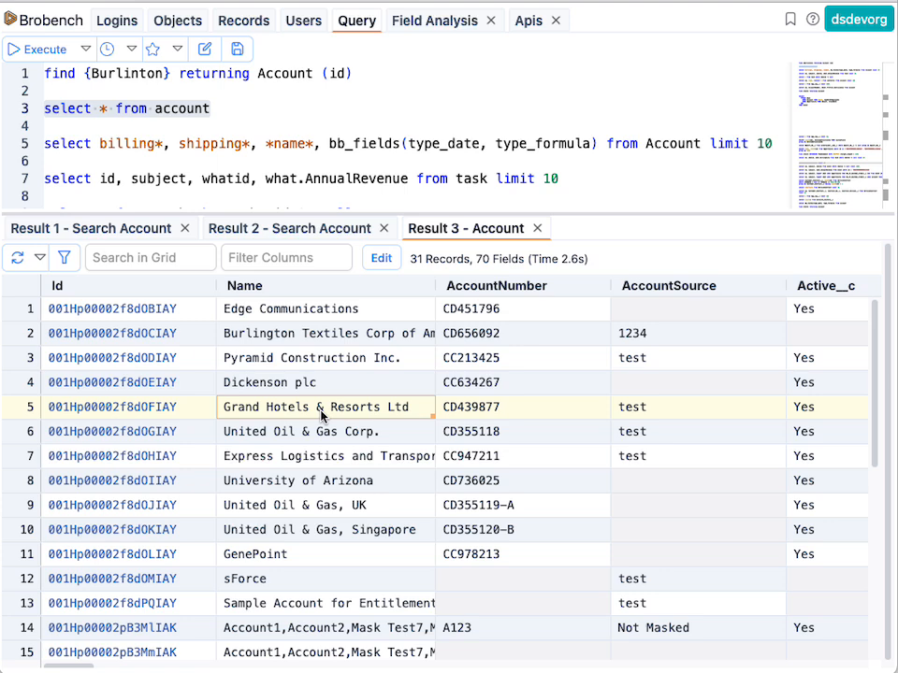
pyautogui.click(85, 56)
pyautogui.click(172, 303)
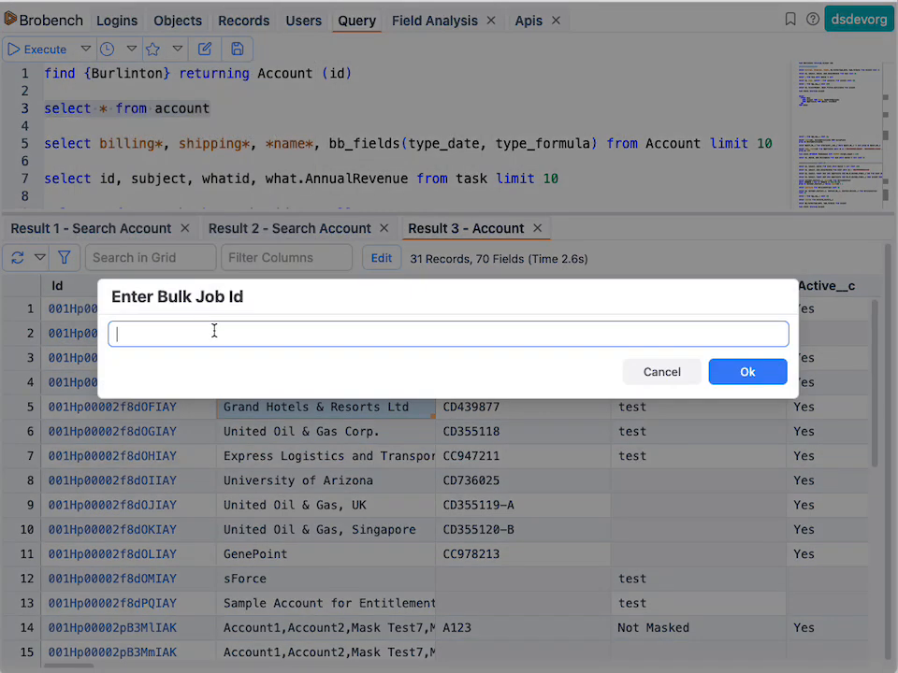
pyautogui.click(645, 371)
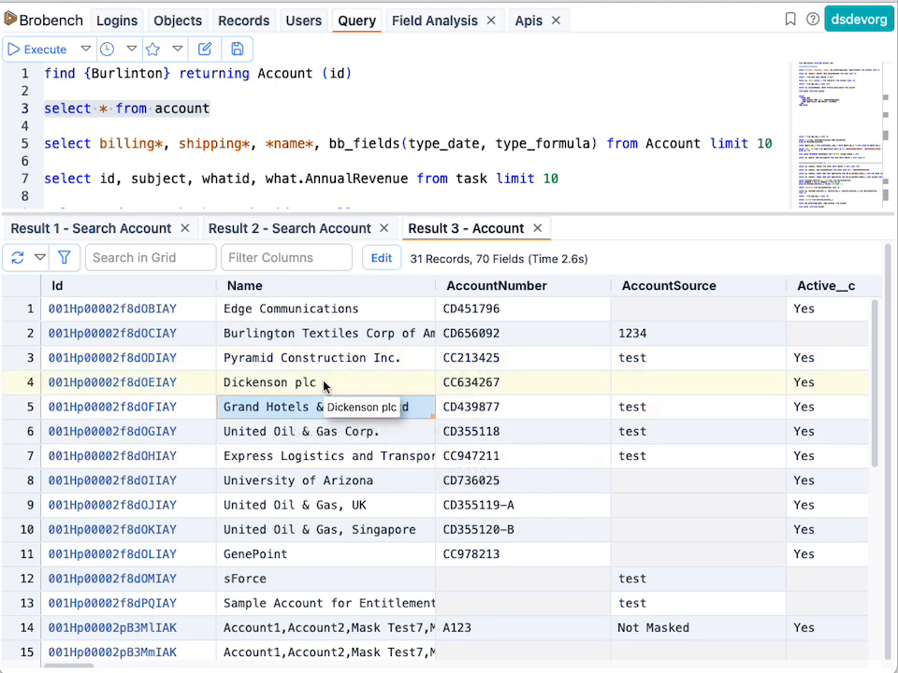
pyautogui.click(152, 124)
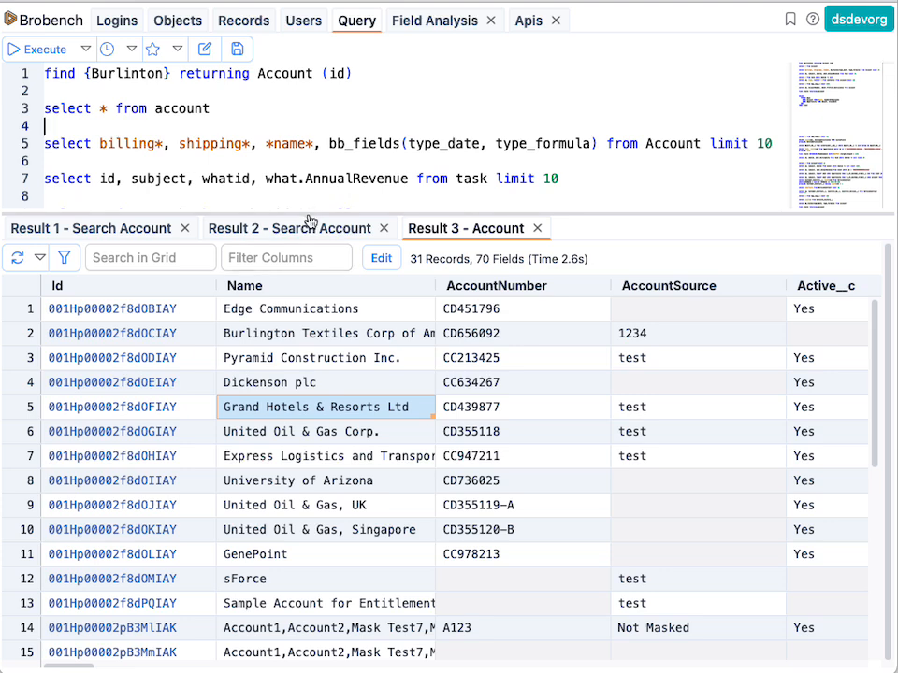
# - Enlarge the query editor and examine the TYPEOF What query on Event, returning to the queries at the beginning
pyautogui.moveTo(309, 215); pyautogui.dragTo(311, 276)
pyautogui.click(222, 193)
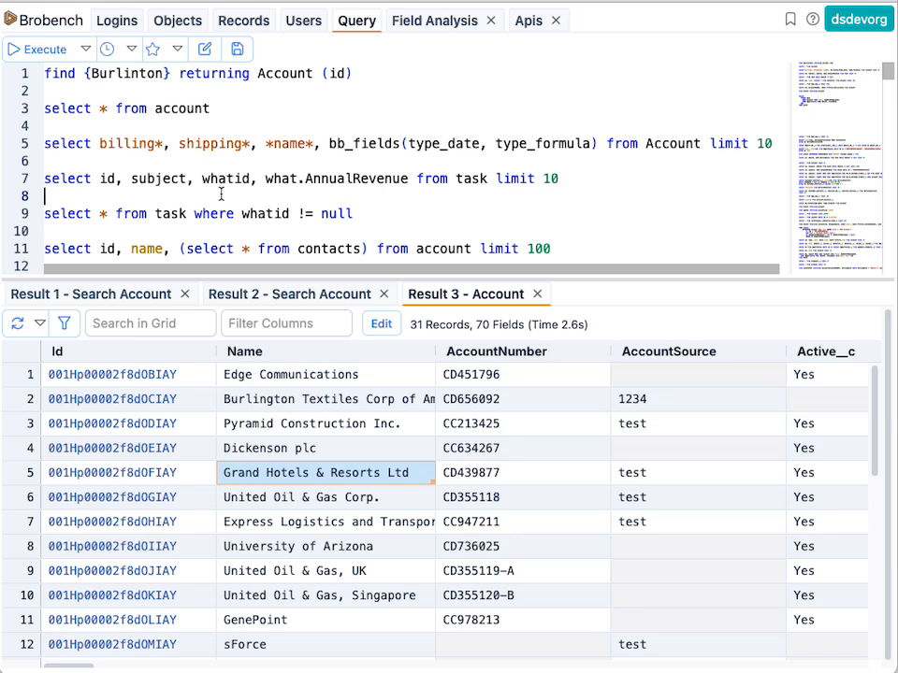
pyautogui.moveTo(823, 75); pyautogui.dragTo(838, 90)
pyautogui.scroll(2, 135, 167)
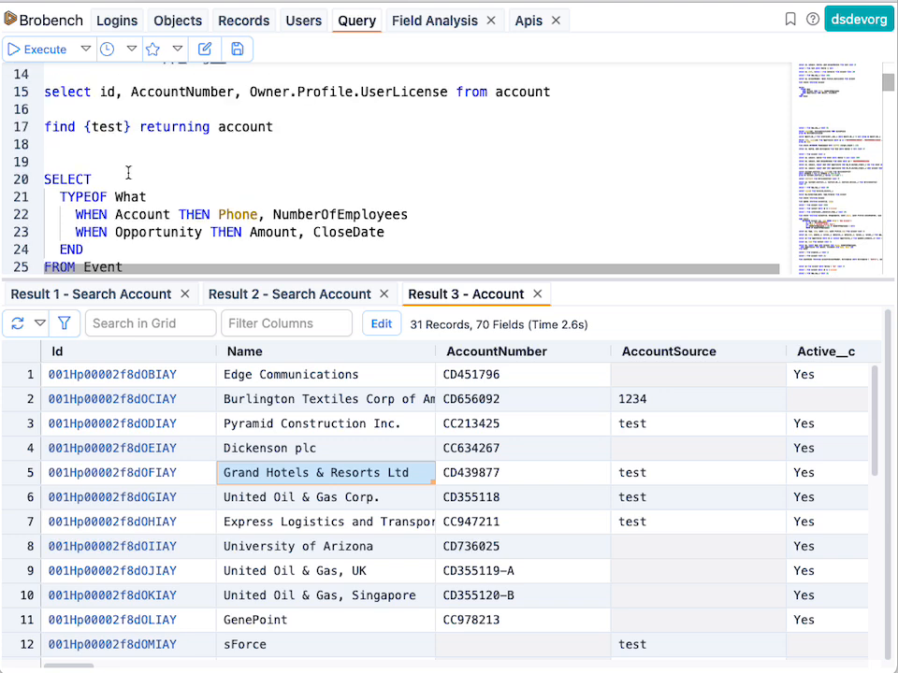
pyautogui.scroll(-1, 129, 156)
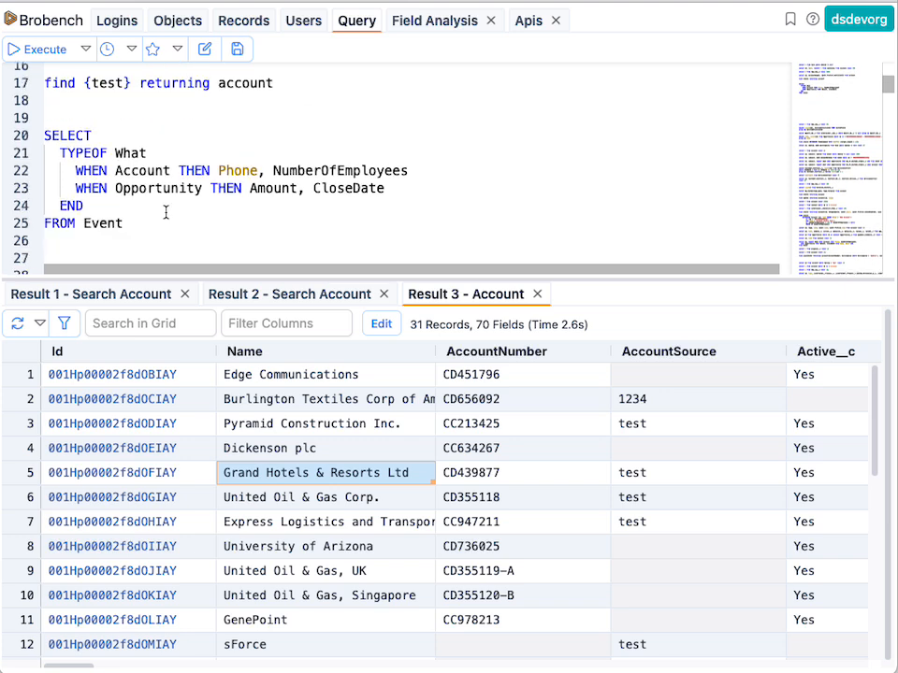
pyautogui.scroll(1, 214, 156)
pyautogui.scroll(-2, 215, 154)
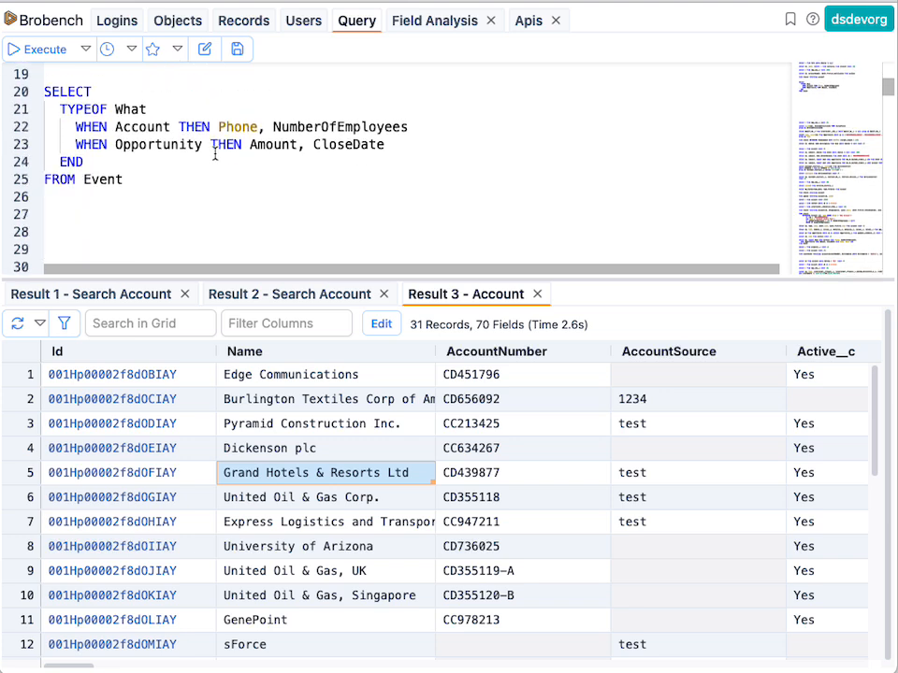
pyautogui.moveTo(142, 174); pyautogui.dragTo(41, 106)
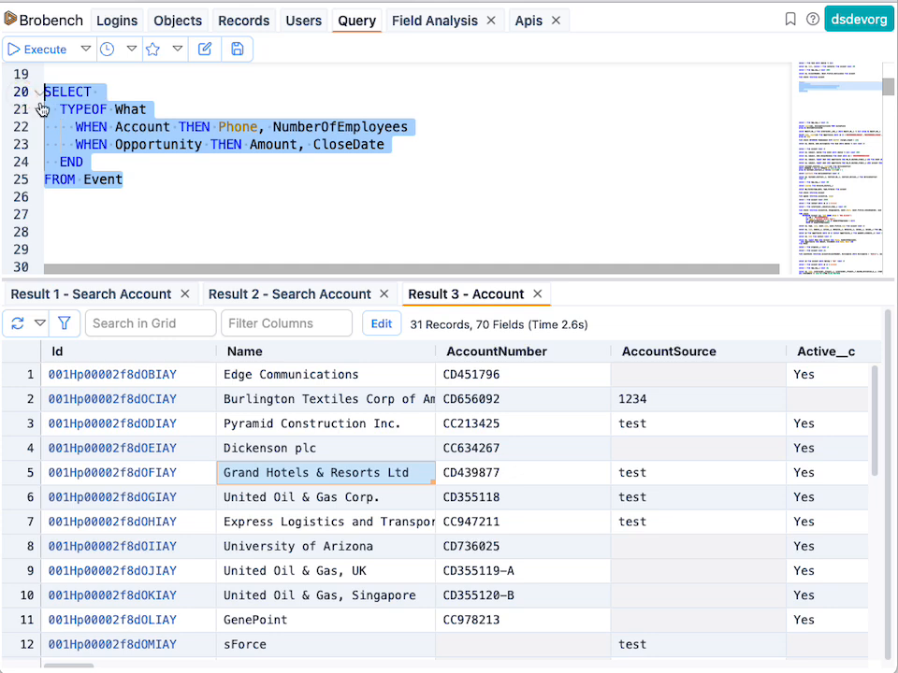
pyautogui.scroll(5, 211, 131)
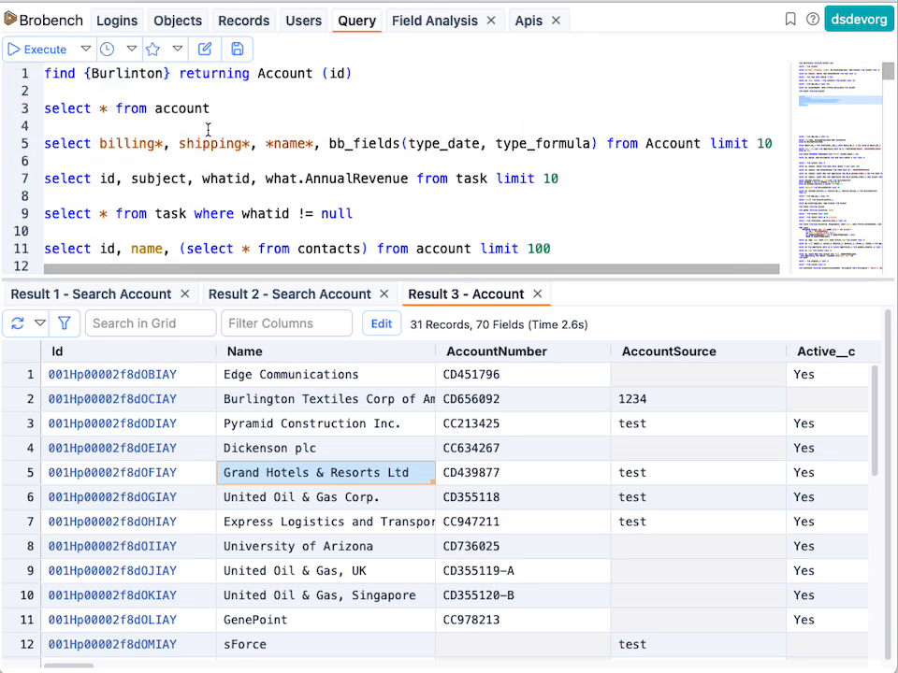
pyautogui.click(230, 195)
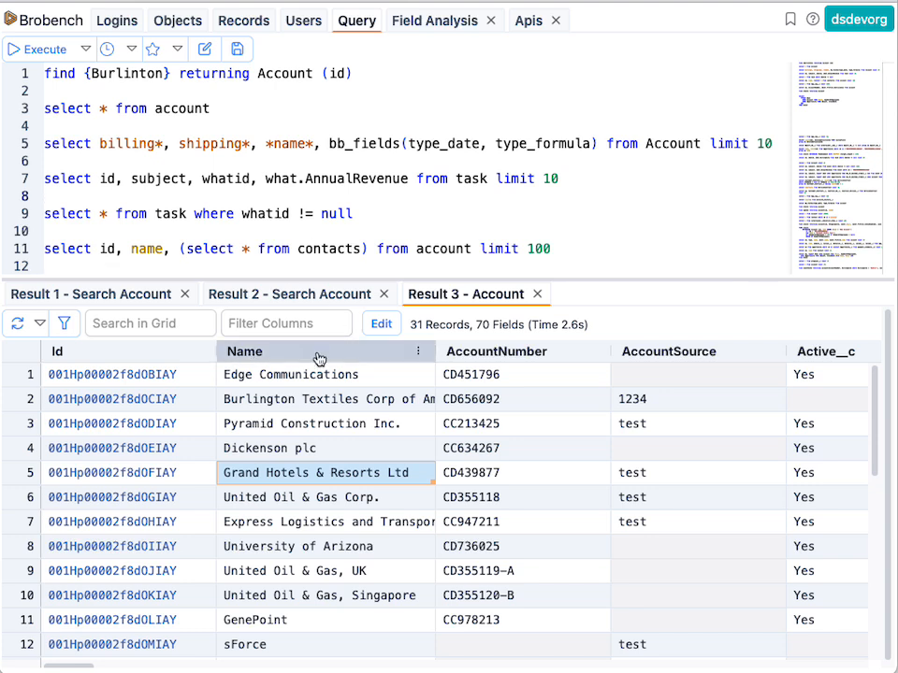
# - Execute only the task query selecting what.AnnualRevenue, first as a regular query and again as a polymorphic query
pyautogui.moveTo(285, 182)
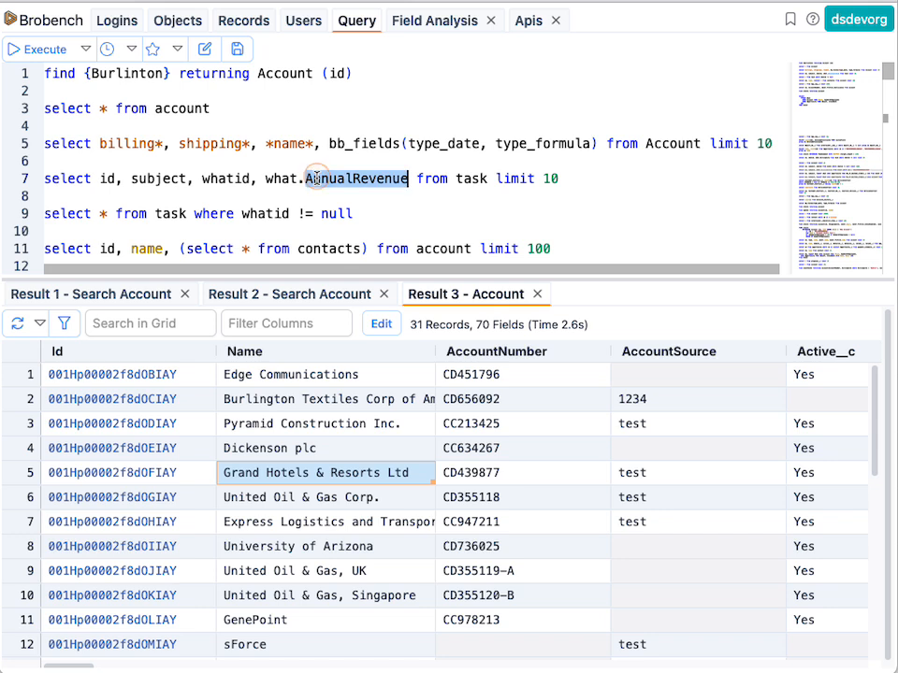
pyautogui.tripleClick(48, 178)
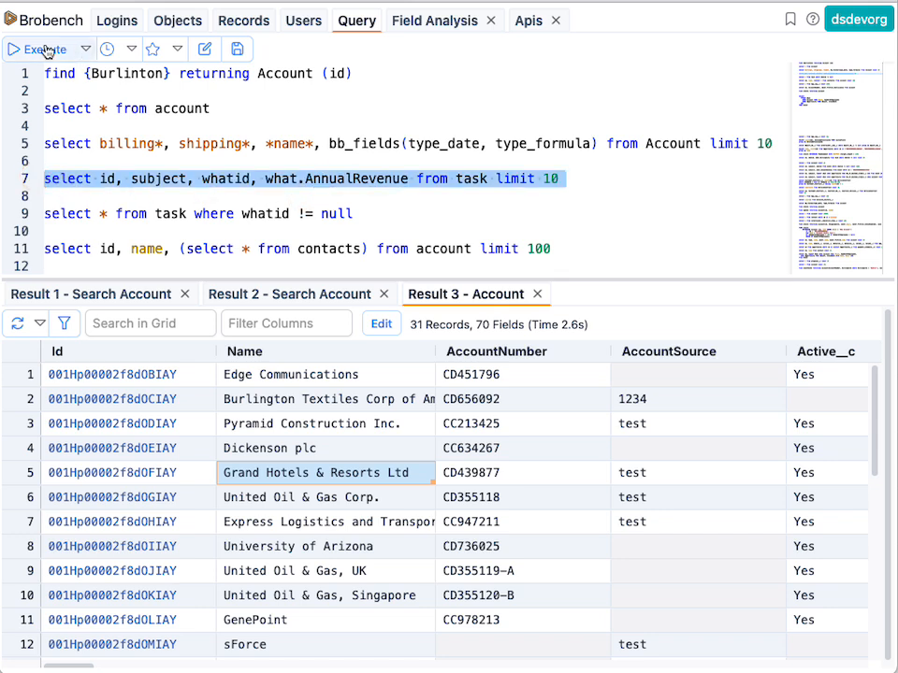
pyautogui.click(41, 48)
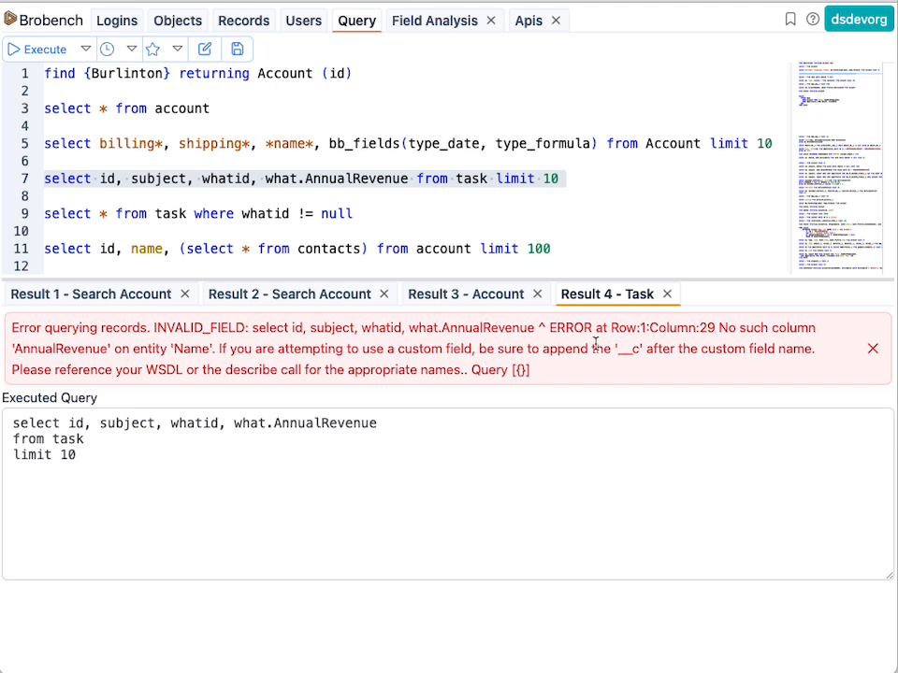
pyautogui.click(85, 50)
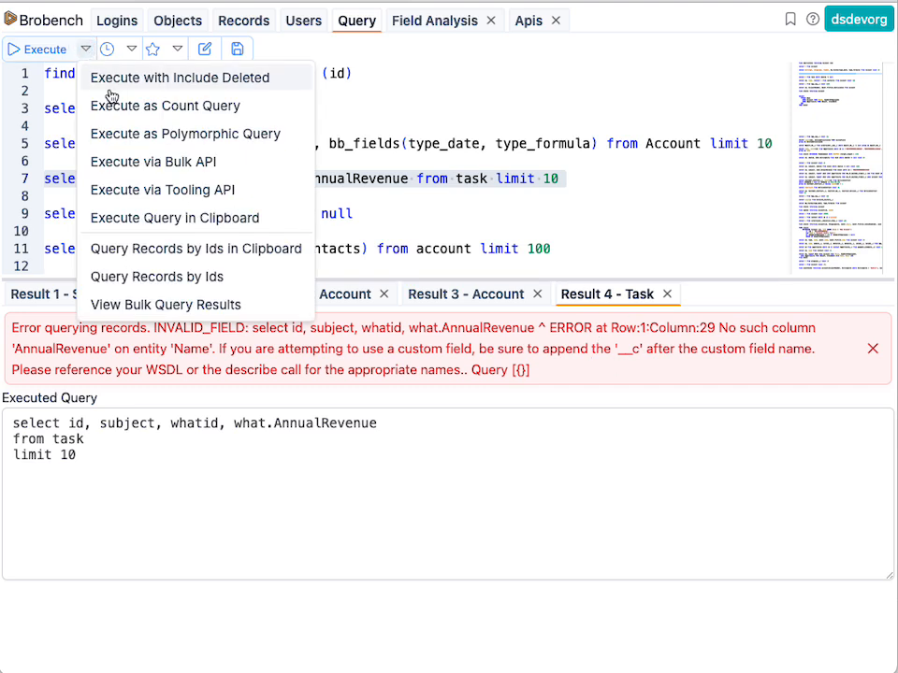
pyautogui.click(155, 134)
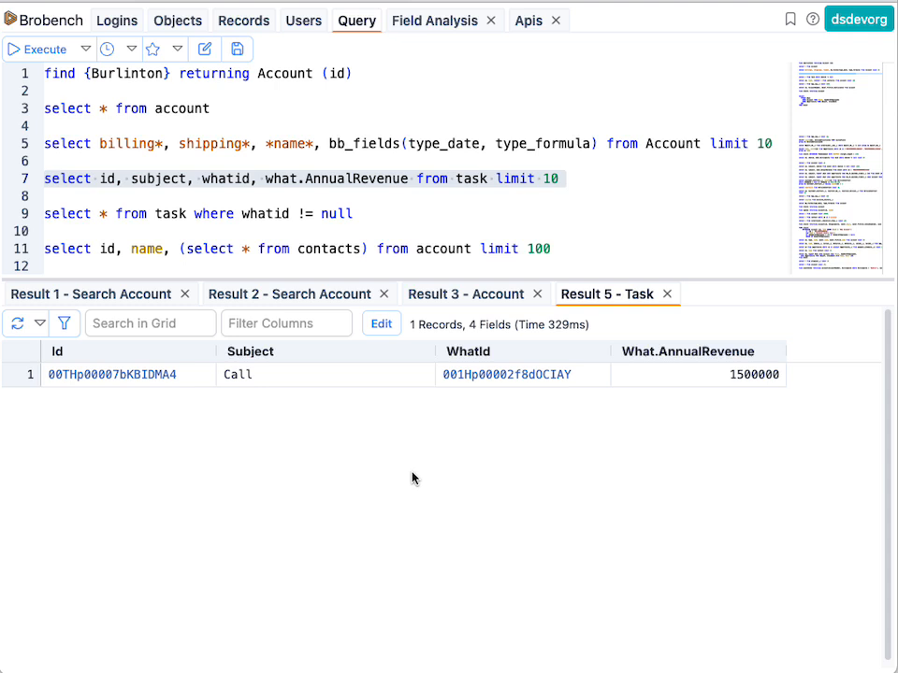
# - View the query behind the task result, examine its typeof what clause for AnnualRevenue, and close it
pyautogui.rightClick(326, 379)
pyautogui.moveTo(356, 397)
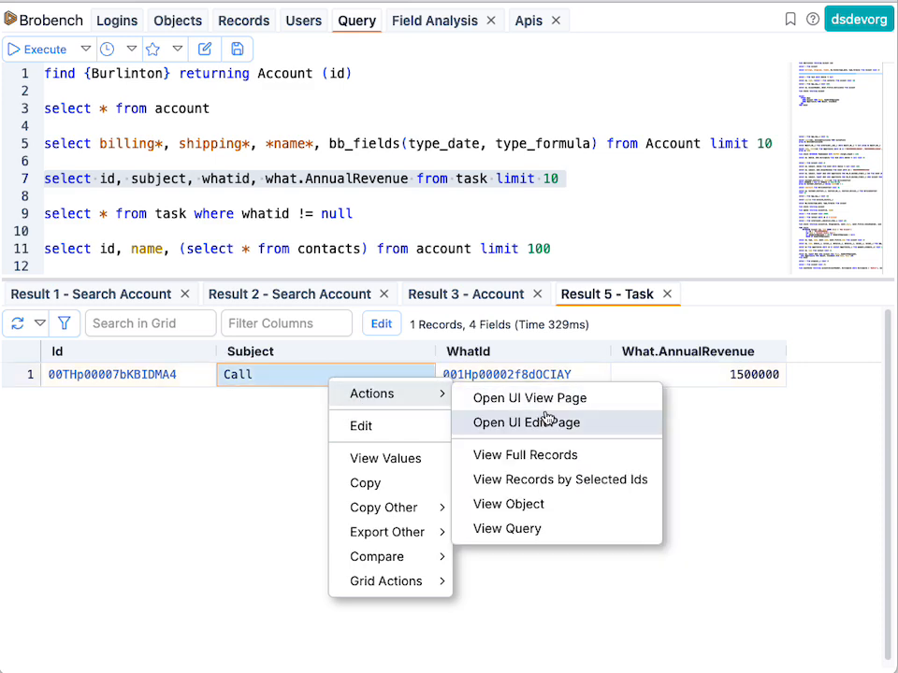
pyautogui.click(513, 529)
pyautogui.moveTo(345, 335); pyautogui.dragTo(208, 270)
pyautogui.click(425, 272)
pyautogui.moveTo(425, 272); pyautogui.dragTo(507, 270)
pyautogui.click(506, 270)
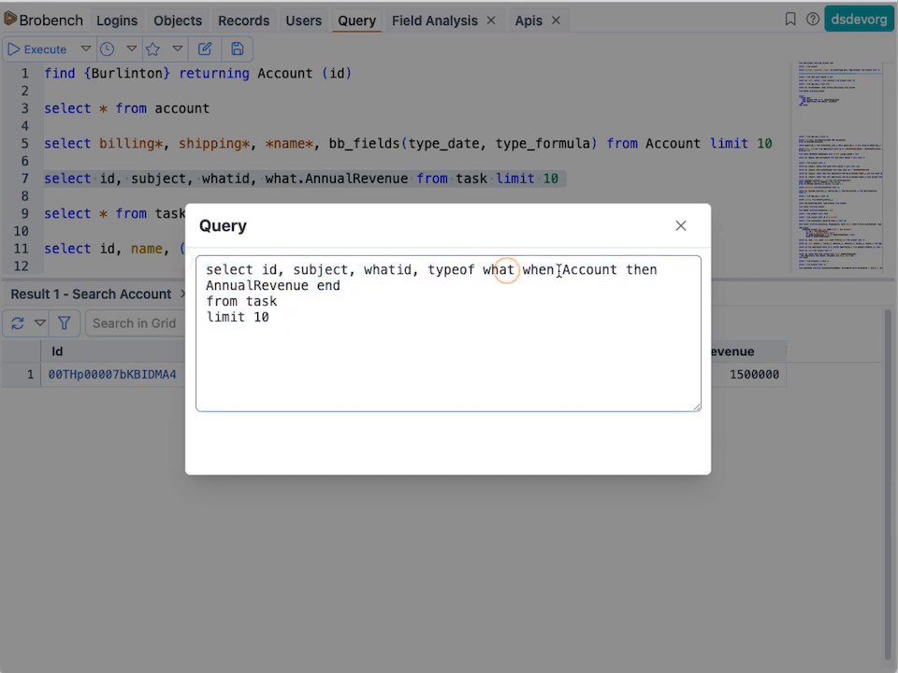
pyautogui.doubleClick(247, 287)
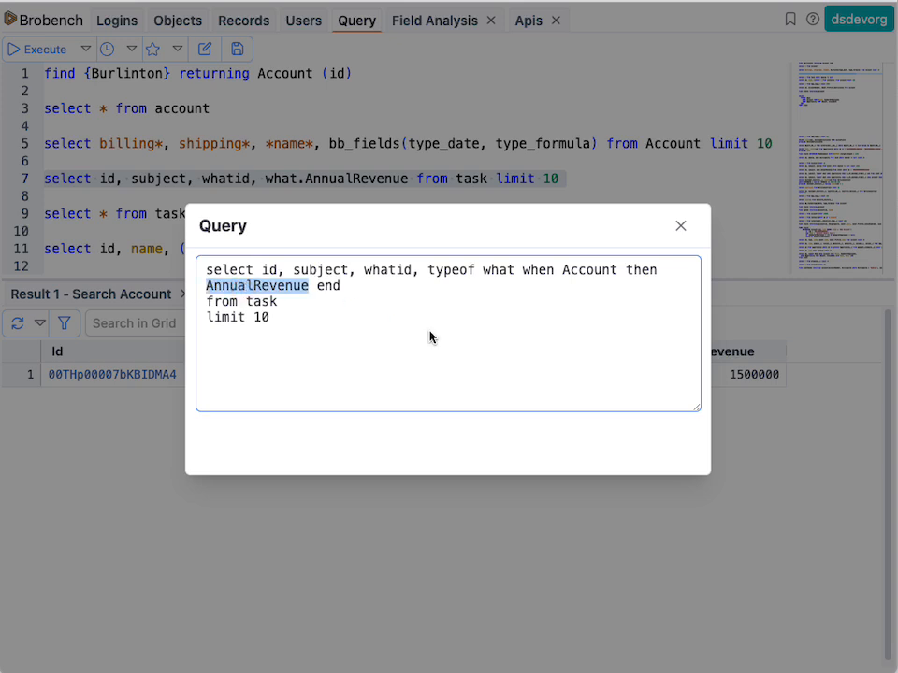
pyautogui.click(531, 271)
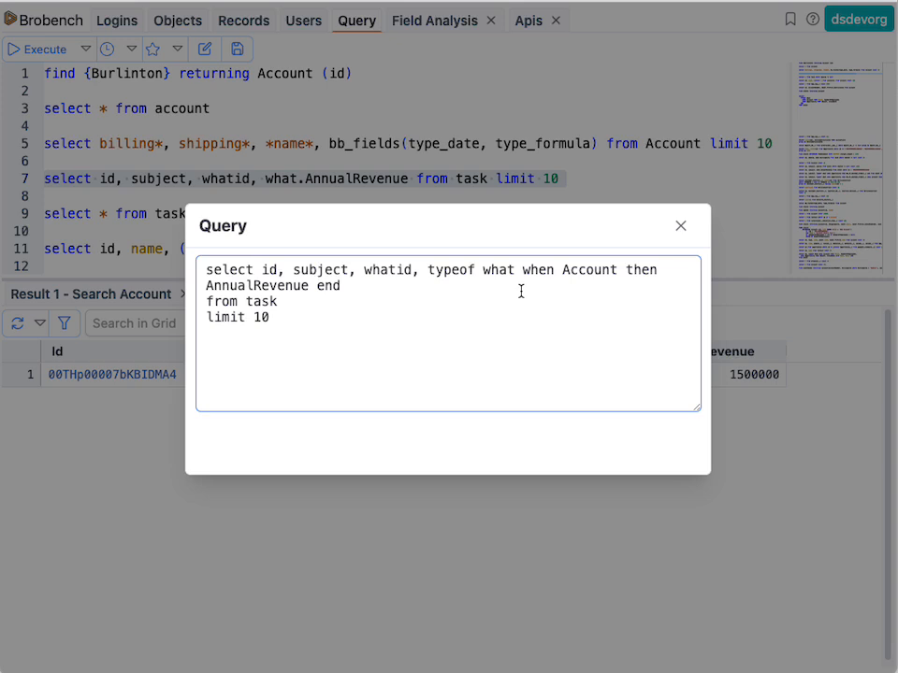
pyautogui.click(683, 227)
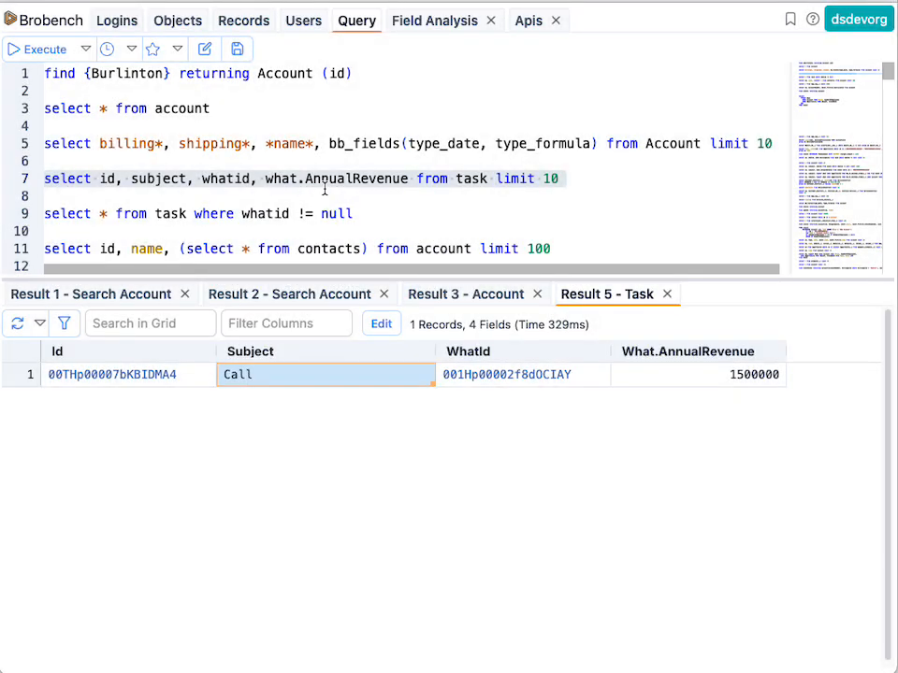
pyautogui.click(326, 188)
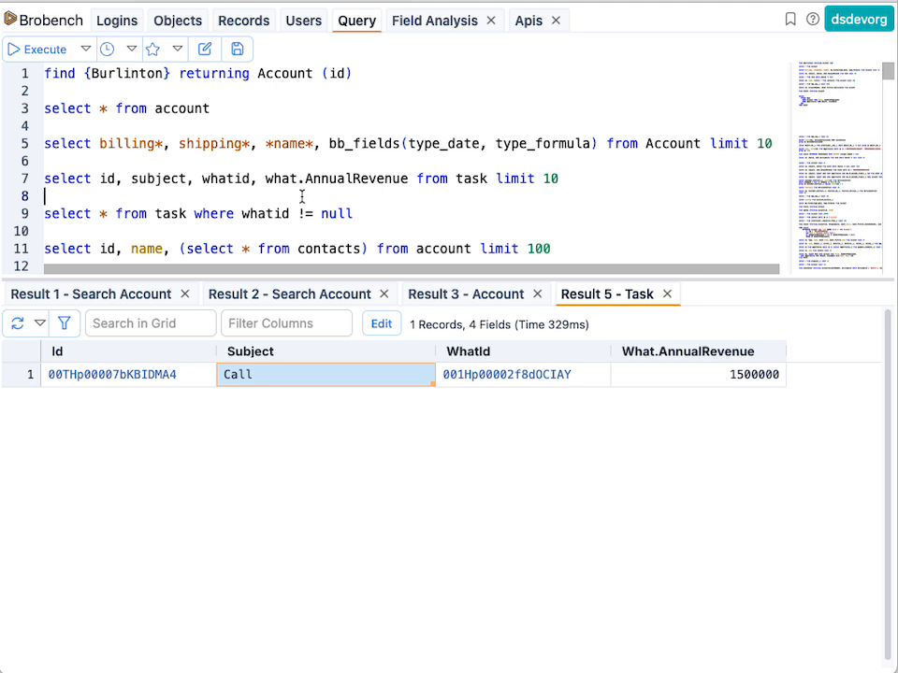
# - Switch to Records and open the Burlington Textiles Corp of America New account
pyautogui.click(241, 23)
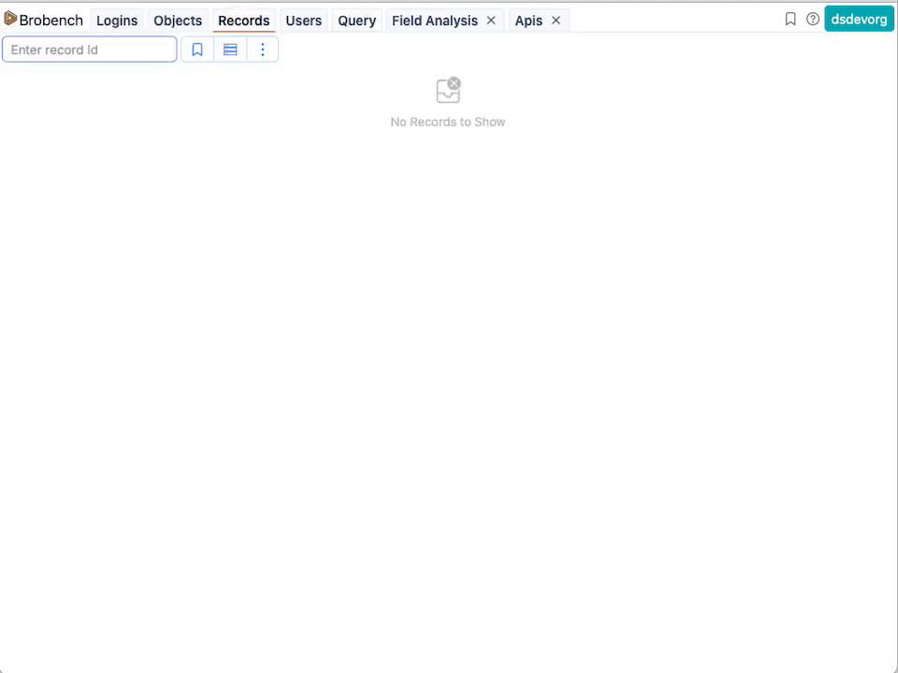
pyautogui.click(223, 57)
pyautogui.click(244, 86)
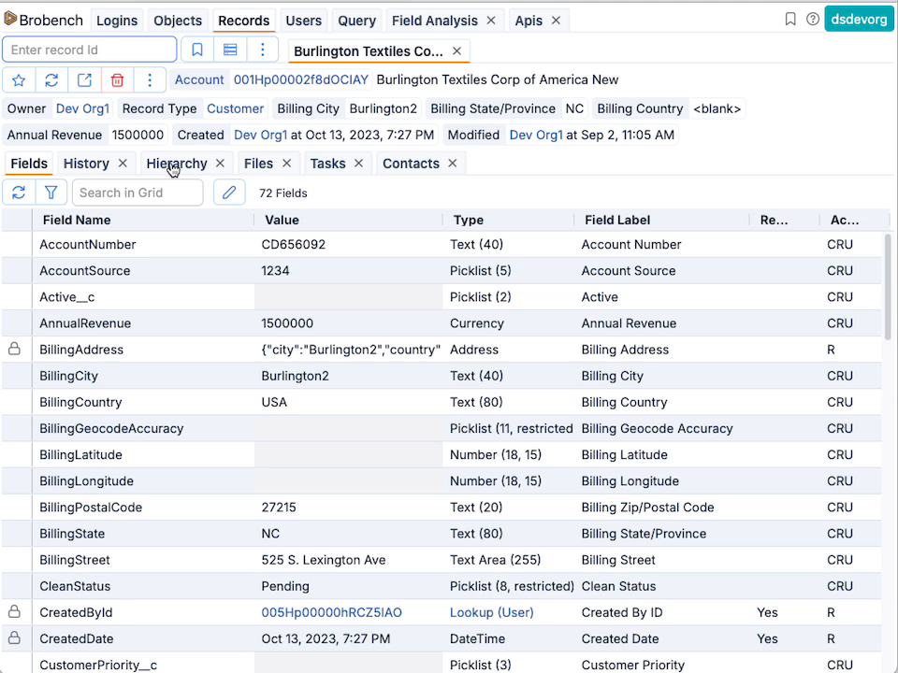
# - Open the Burlington Textiles Subsidery account from the parent account's hierarchy and view the subsidiary's own hierarchy
pyautogui.click(172, 166)
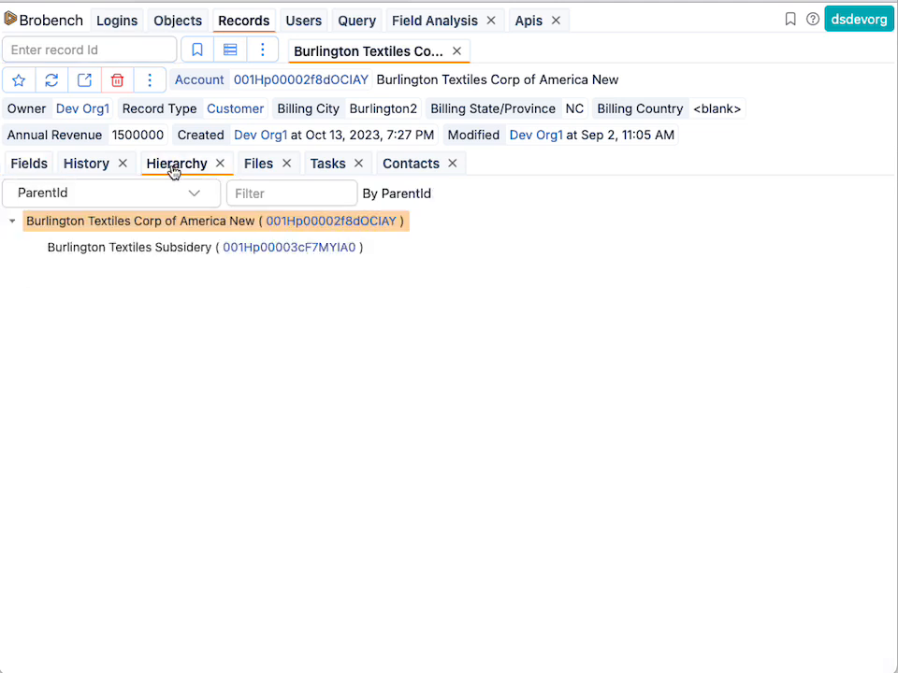
pyautogui.click(223, 322)
pyautogui.click(245, 247)
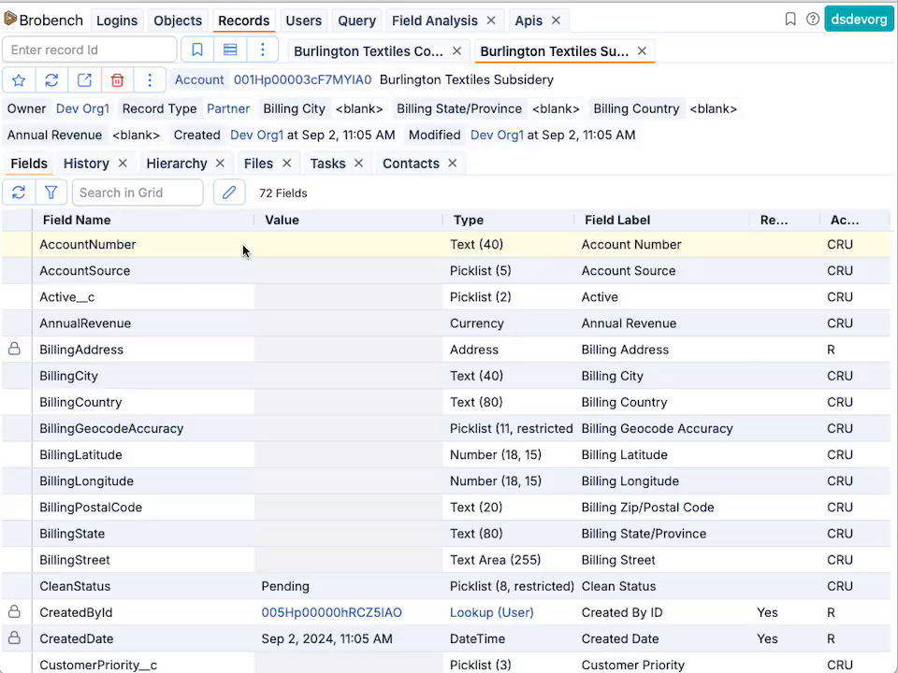
pyautogui.click(165, 168)
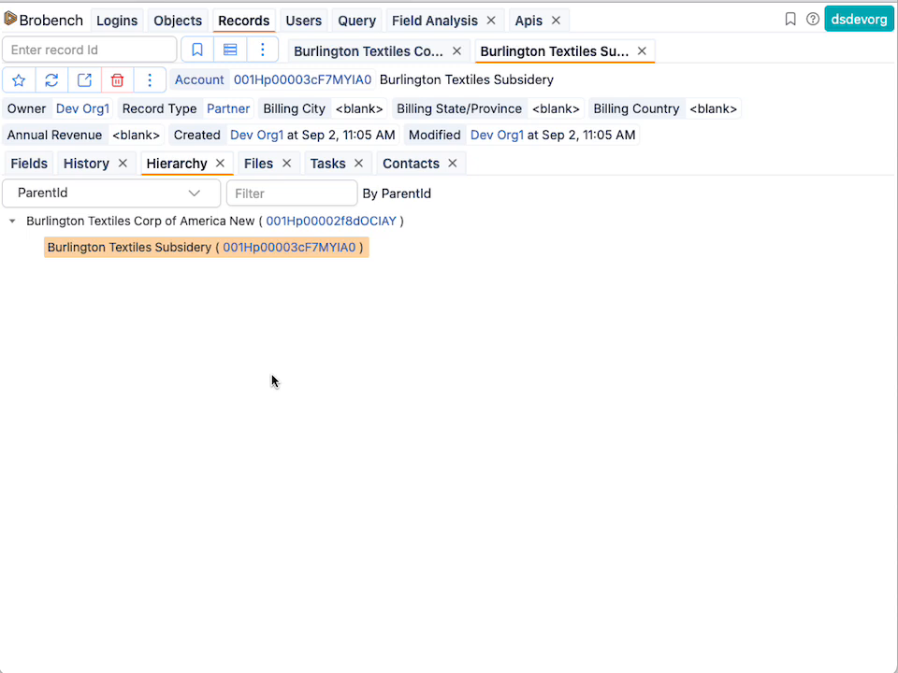
# - Close both Burlington account records and reopen only the Burlington Textiles Subsidery account
pyautogui.click(641, 50)
pyautogui.click(459, 51)
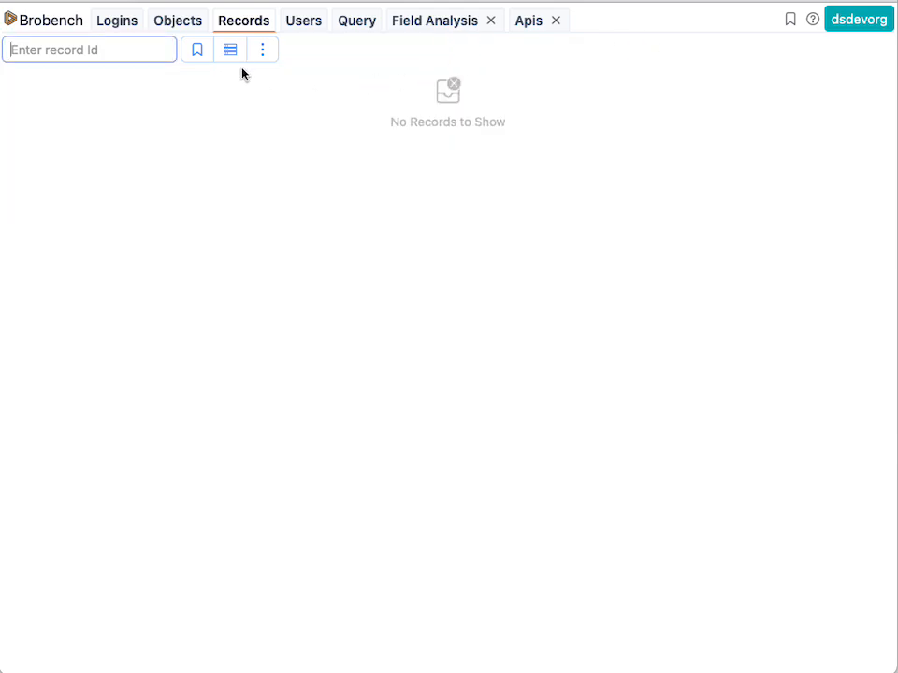
pyautogui.click(198, 51)
pyautogui.click(209, 81)
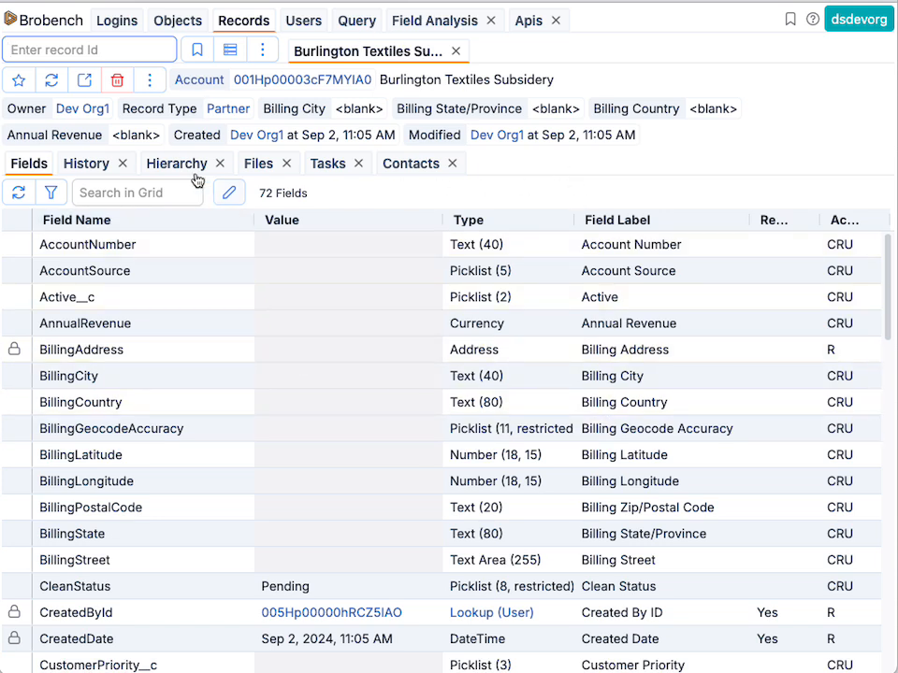
# - Start Track Changes for the Burlington Textiles Subsidery account and stop hiding non-changed and system fields, reviewing the full field list
pyautogui.click(149, 82)
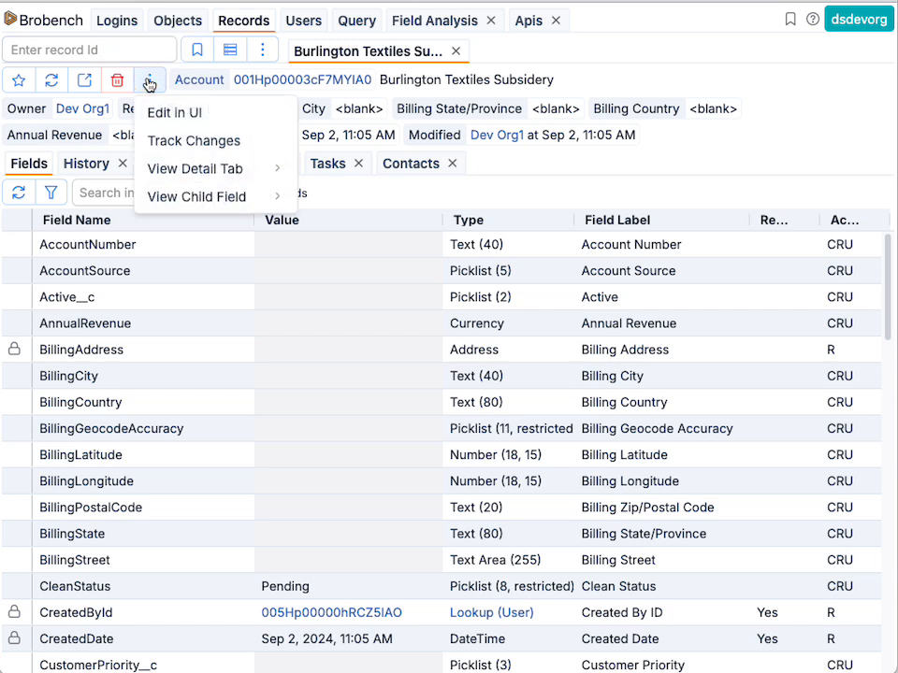
pyautogui.click(172, 142)
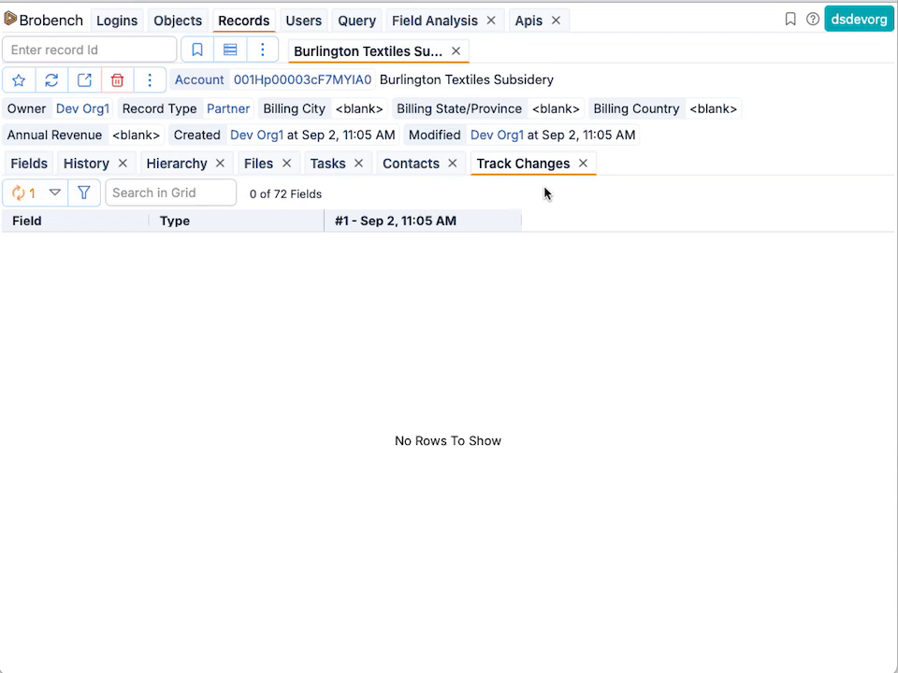
pyautogui.click(84, 192)
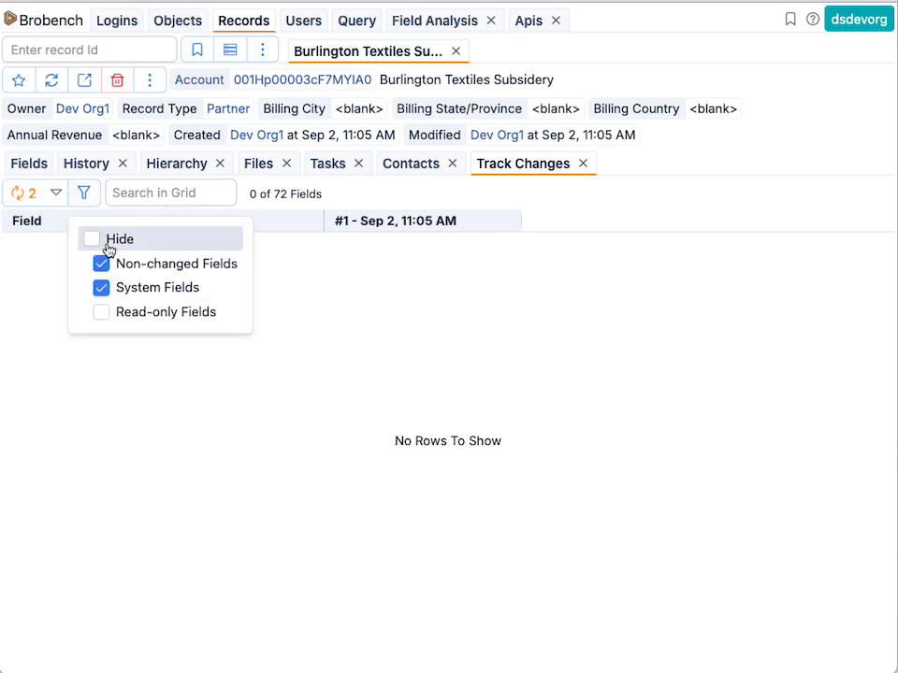
pyautogui.click(101, 263)
pyautogui.click(101, 287)
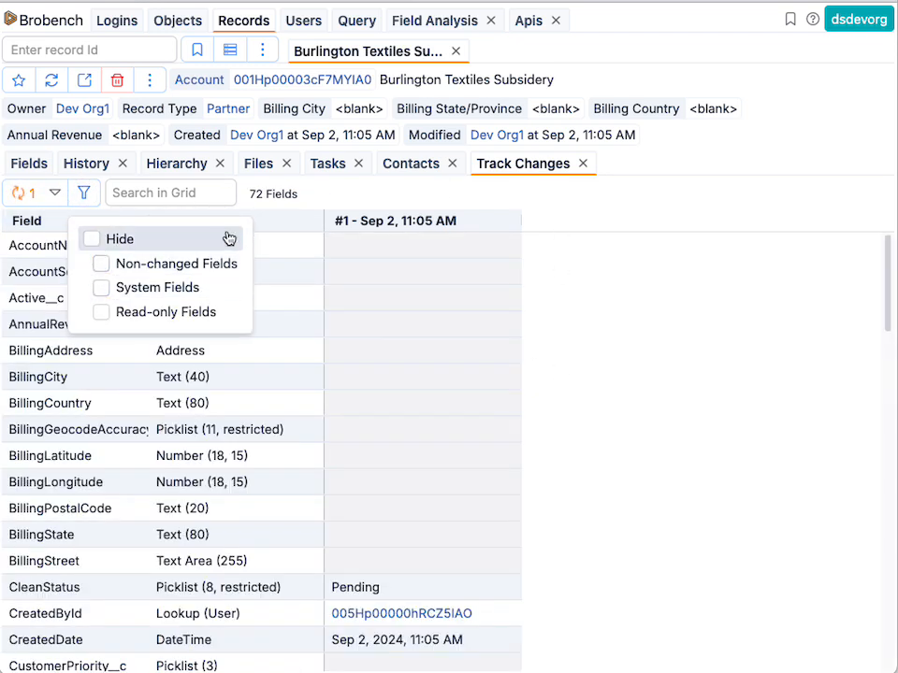
pyautogui.click(401, 192)
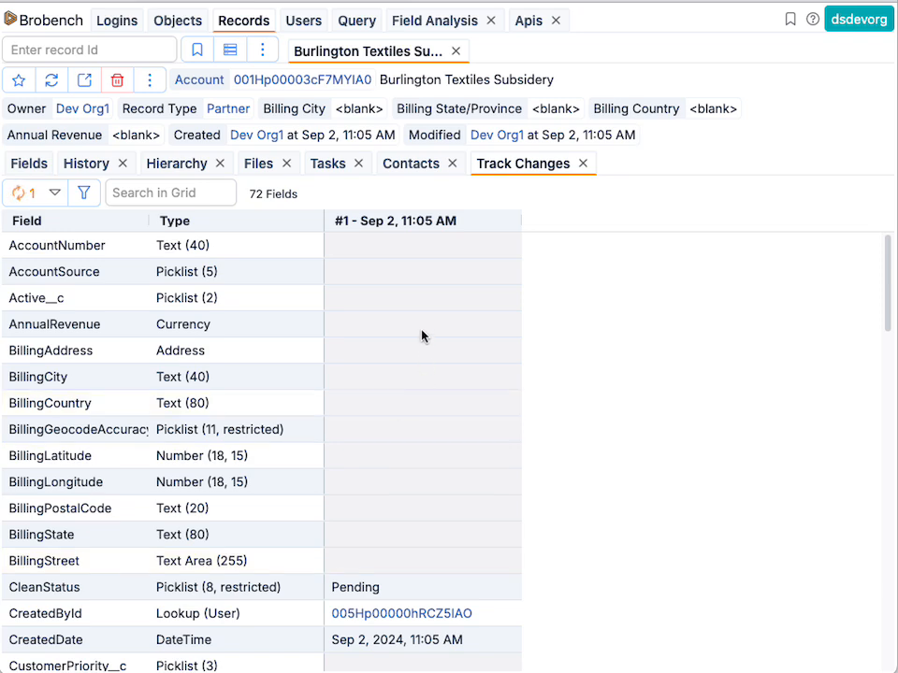
pyautogui.scroll(-15, 384, 375)
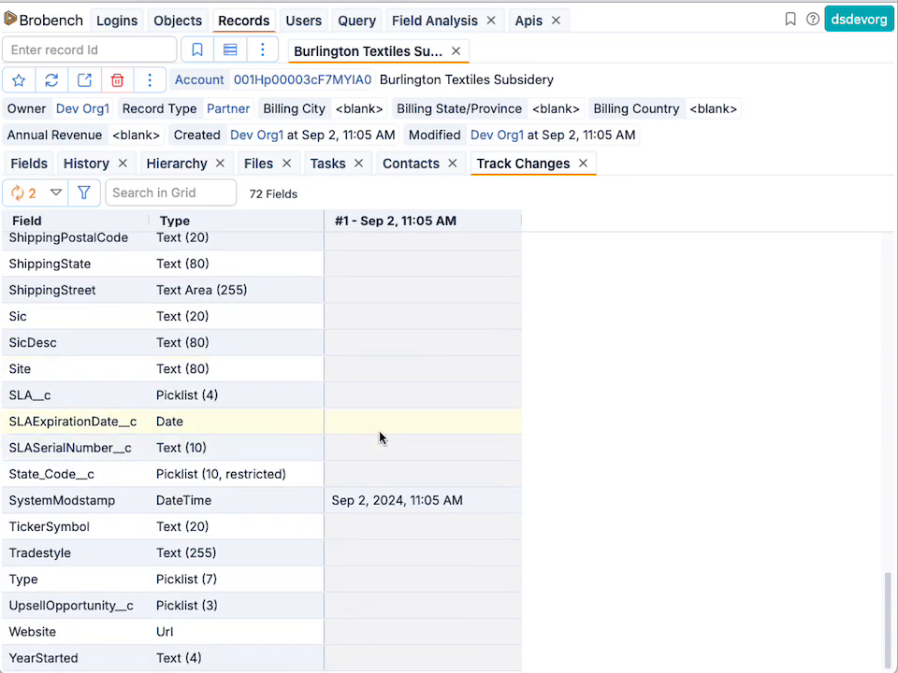
pyautogui.scroll(15, 388, 545)
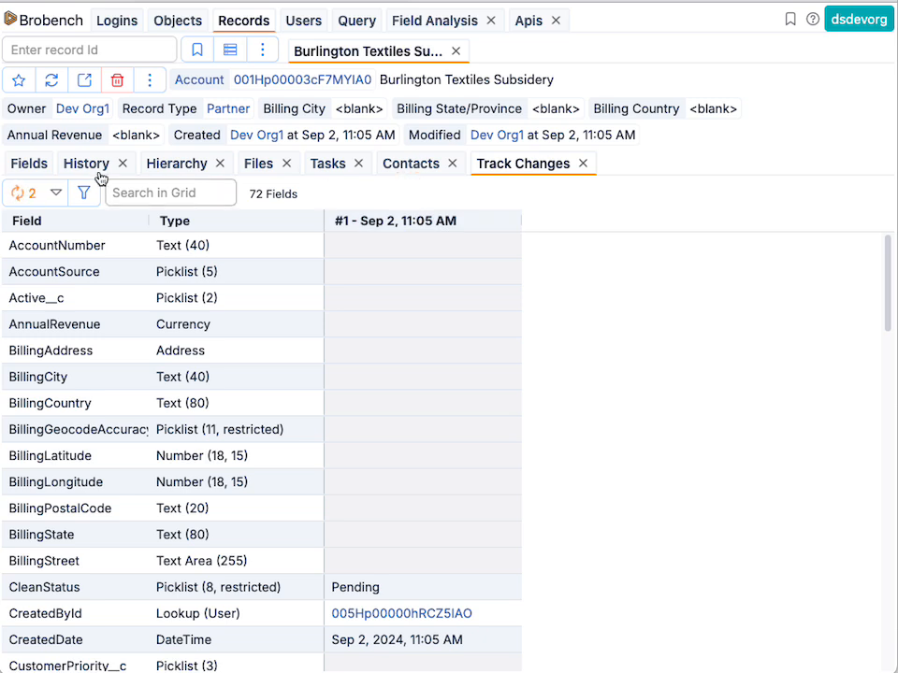
# - Set AccountSource to Channel in the Burlington Textiles Subsidery account's fields and save the record
pyautogui.click(30, 164)
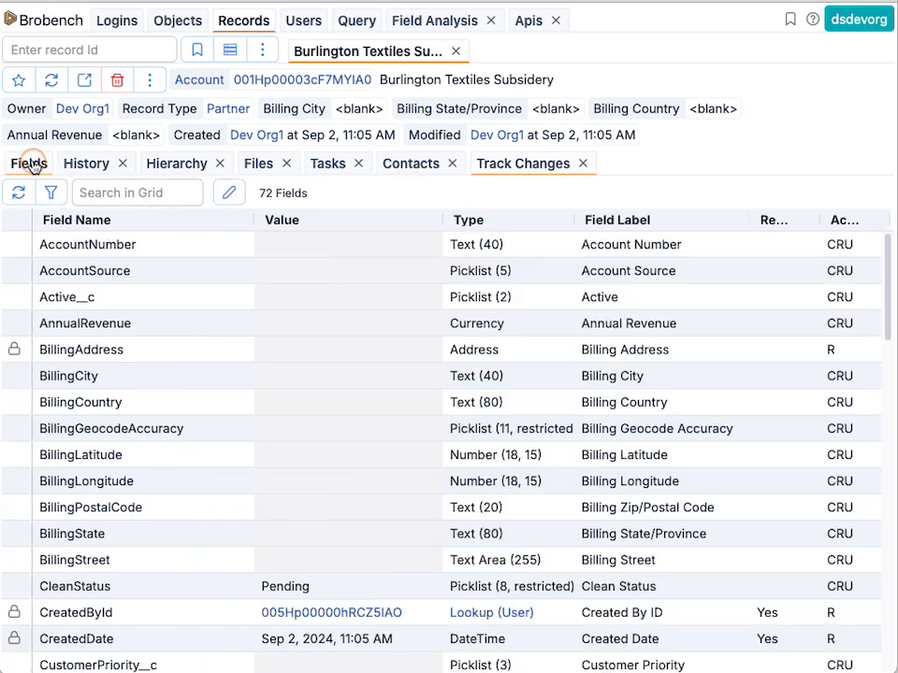
pyautogui.doubleClick(323, 271)
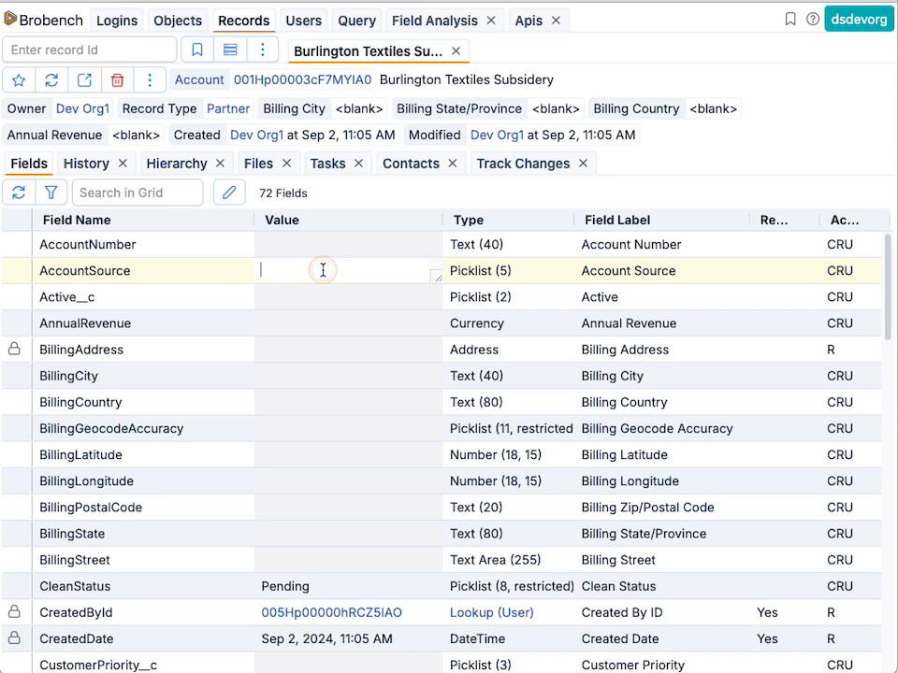
pyautogui.write('Channel')
pyautogui.click(174, 266)
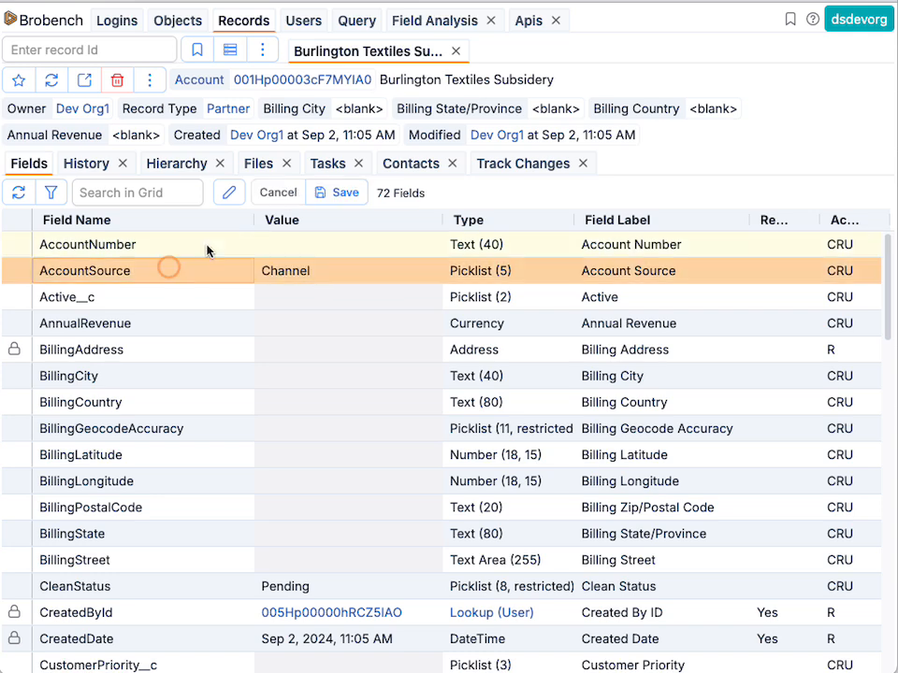
pyautogui.click(339, 194)
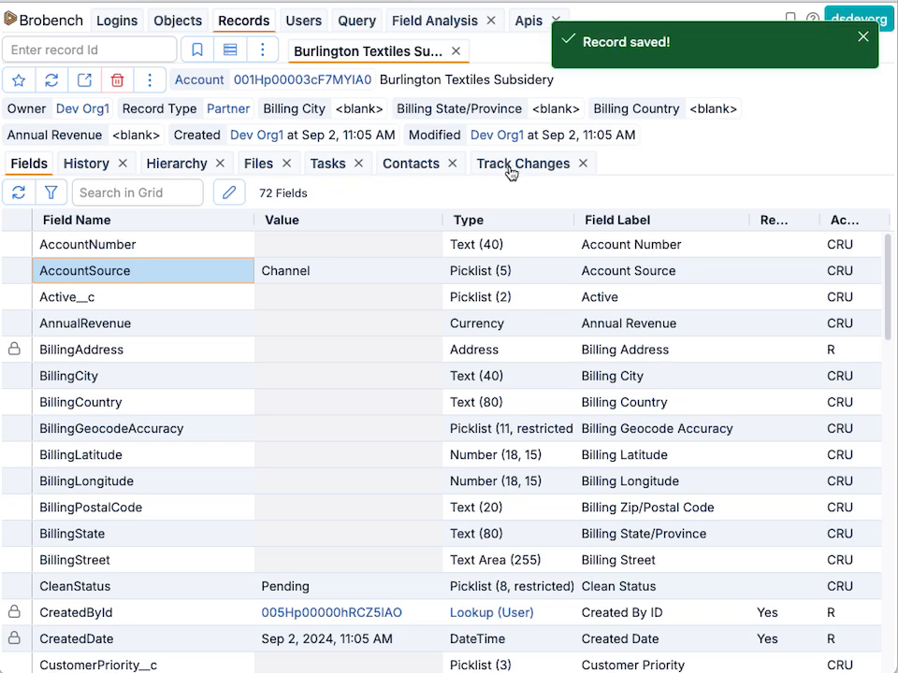
# - Review the account's tracked changes across all fields and hide the non-changed fields
pyautogui.click(511, 165)
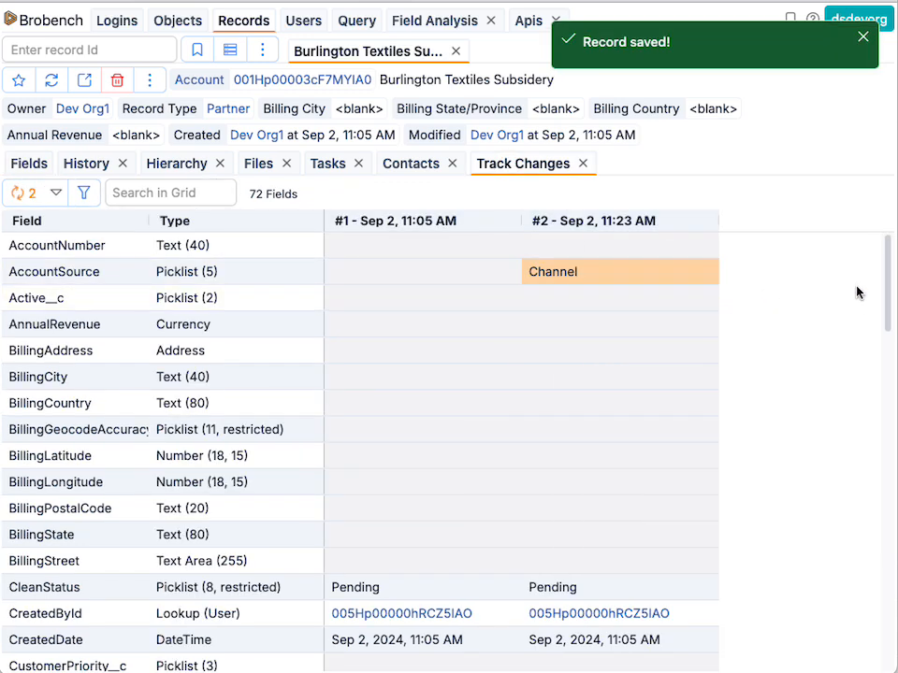
pyautogui.moveTo(885, 250)
pyautogui.mouseDown()
pyautogui.moveTo(885, 261)
pyautogui.moveTo(876, 247)
pyautogui.moveTo(882, 415)
pyautogui.moveTo(887, 233)
pyautogui.mouseUp()
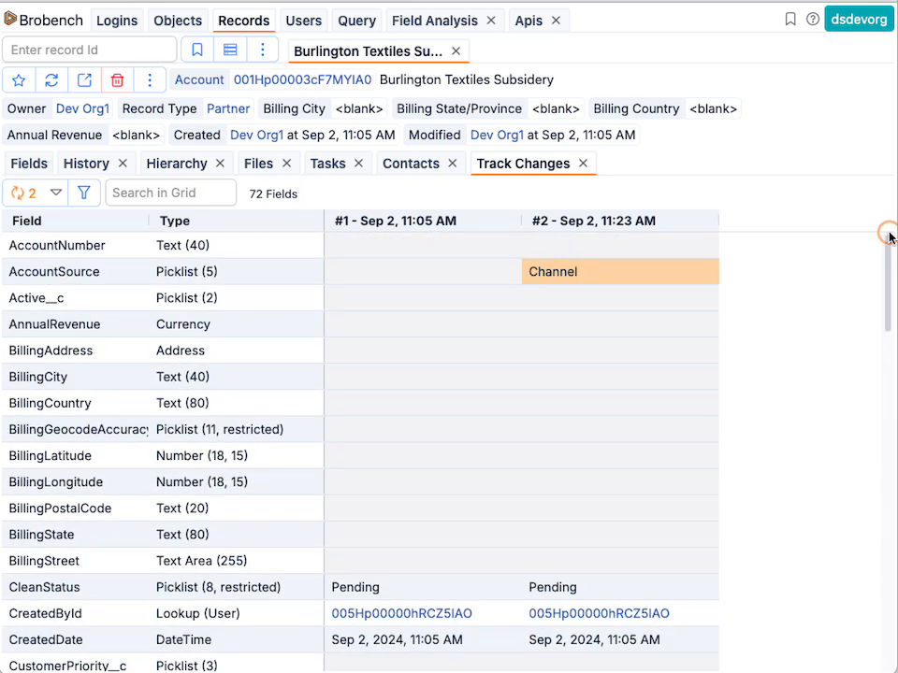
pyautogui.click(88, 195)
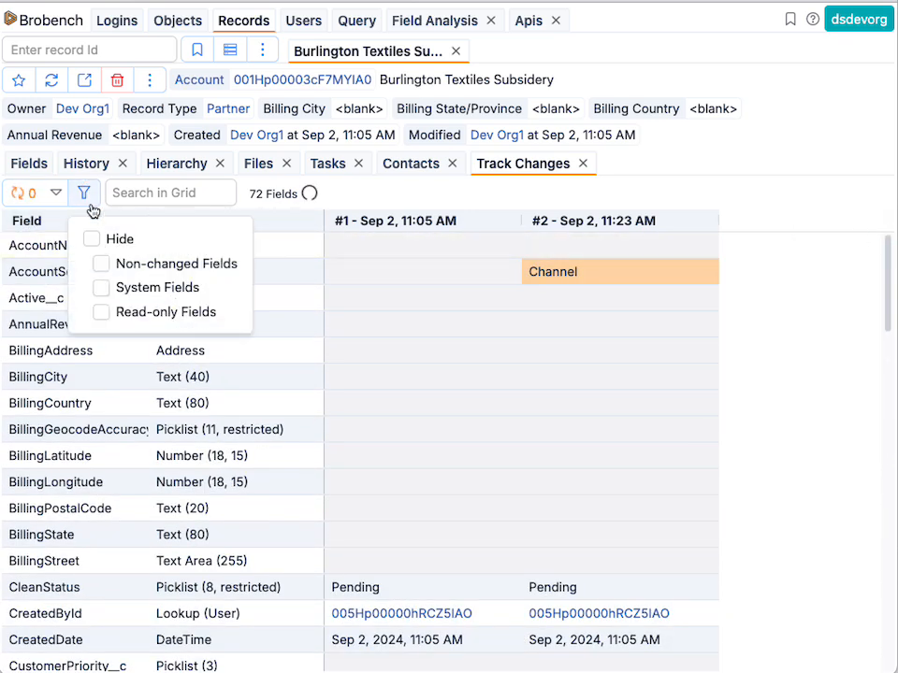
pyautogui.click(101, 264)
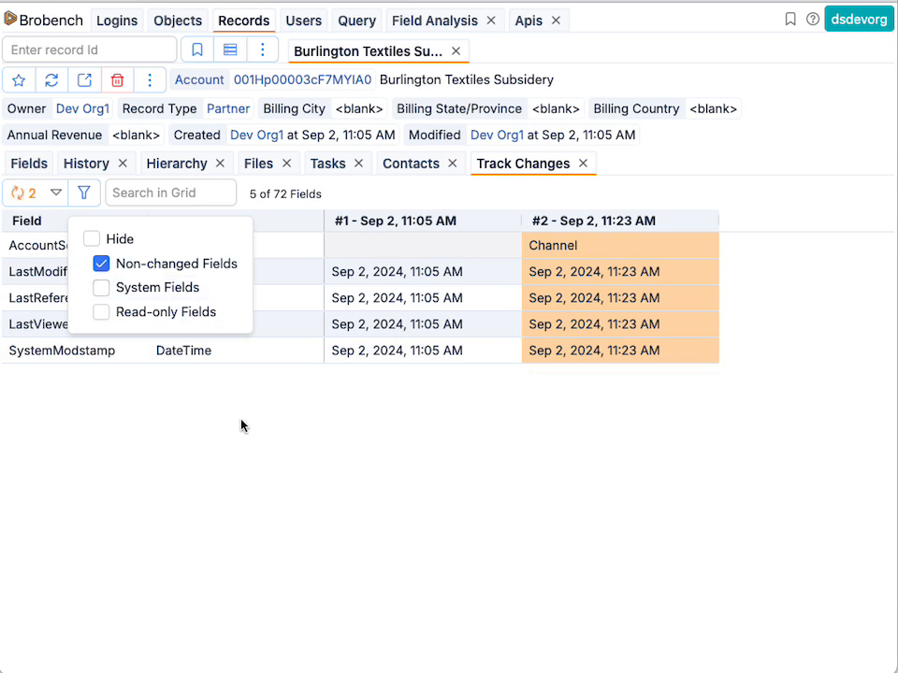
pyautogui.click(408, 439)
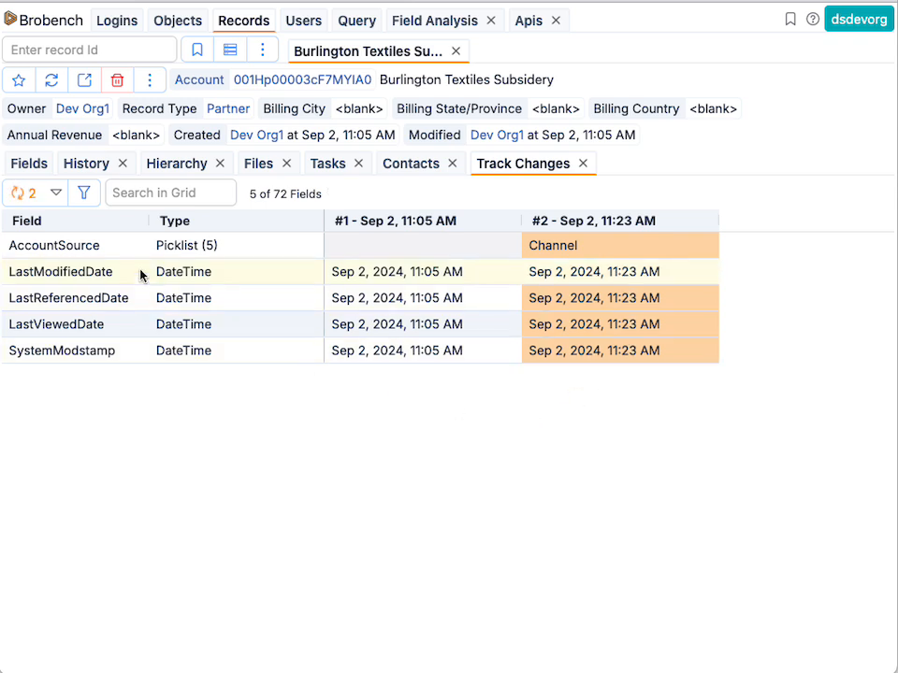
# - Hide system fields in the tracked changes as well and view the available refresh intervals
pyautogui.click(86, 194)
pyautogui.click(103, 287)
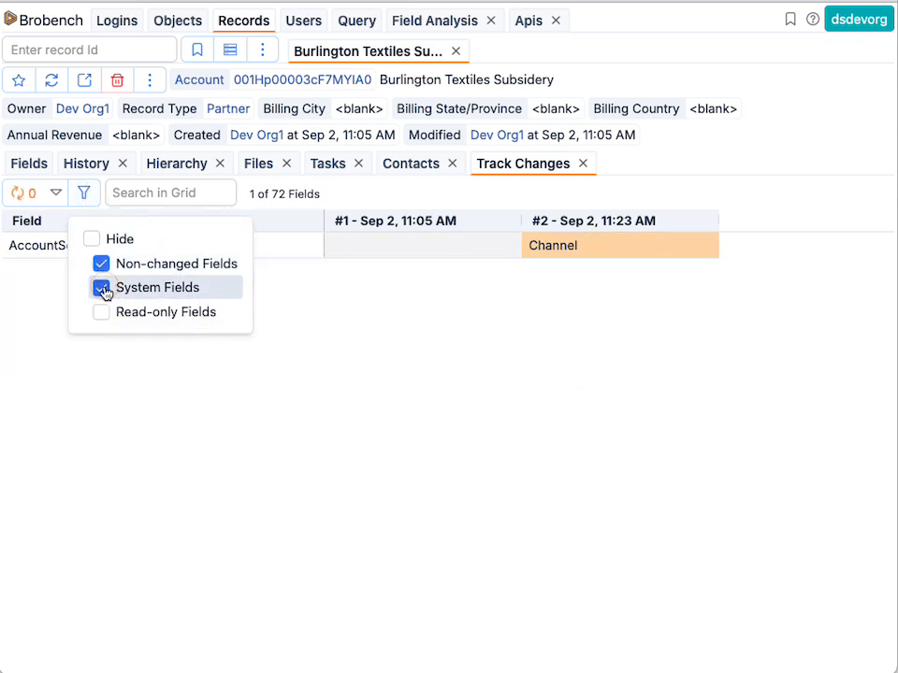
pyautogui.click(180, 383)
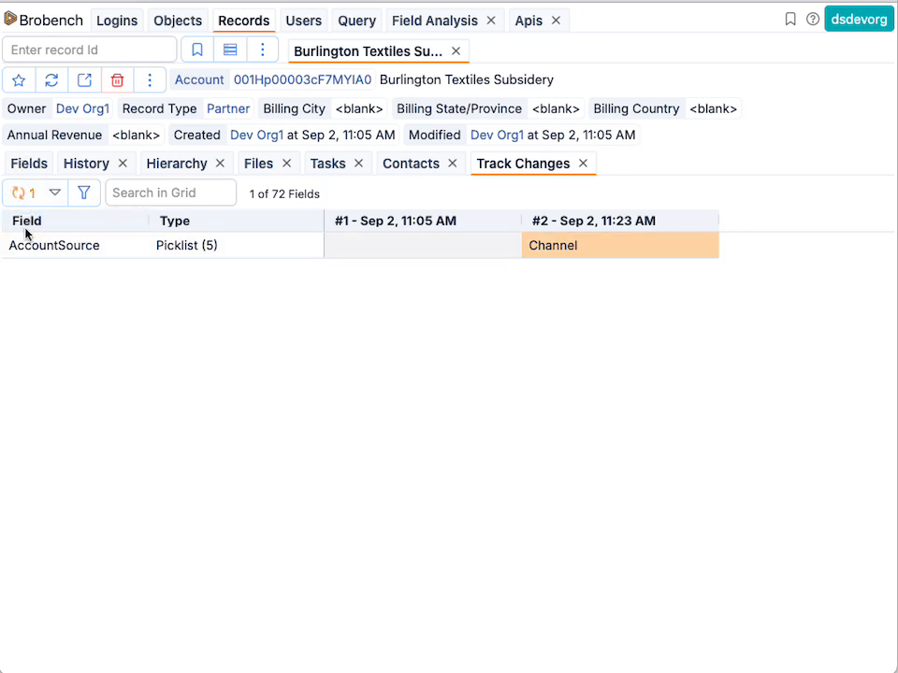
pyautogui.click(57, 194)
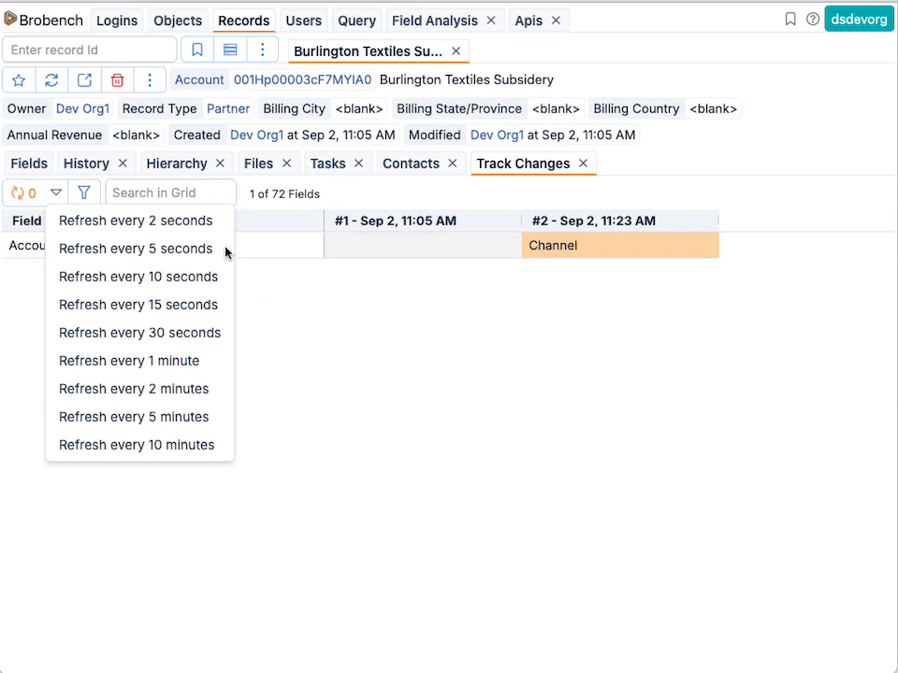
pyautogui.click(319, 194)
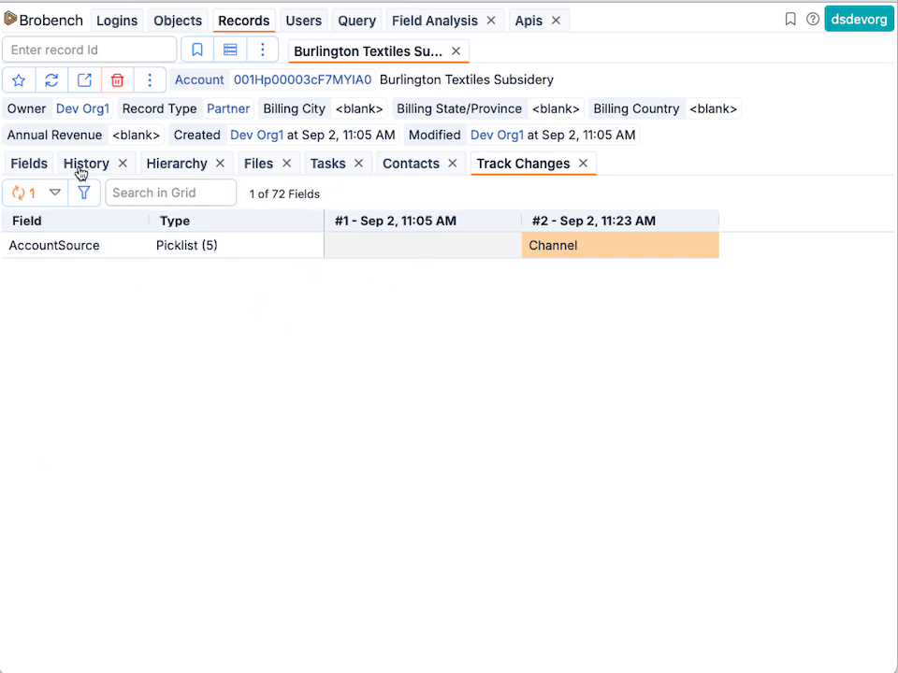
# - Return to the account's fields, fill in the billing city, state and postal code, and save the record
pyautogui.click(26, 166)
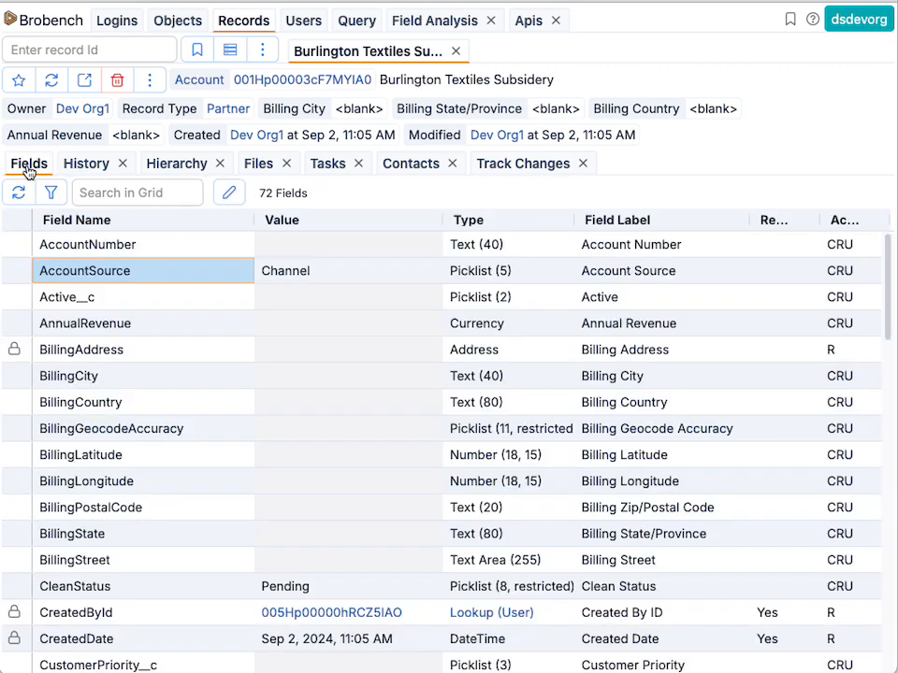
pyautogui.scroll(-3, 271, 364)
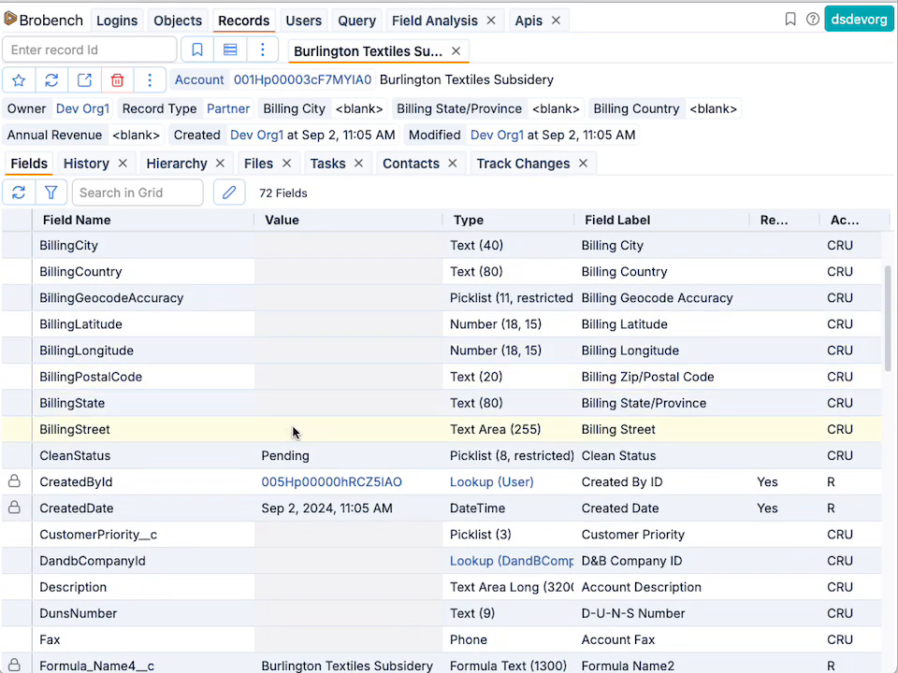
pyautogui.scroll(2, 300, 417)
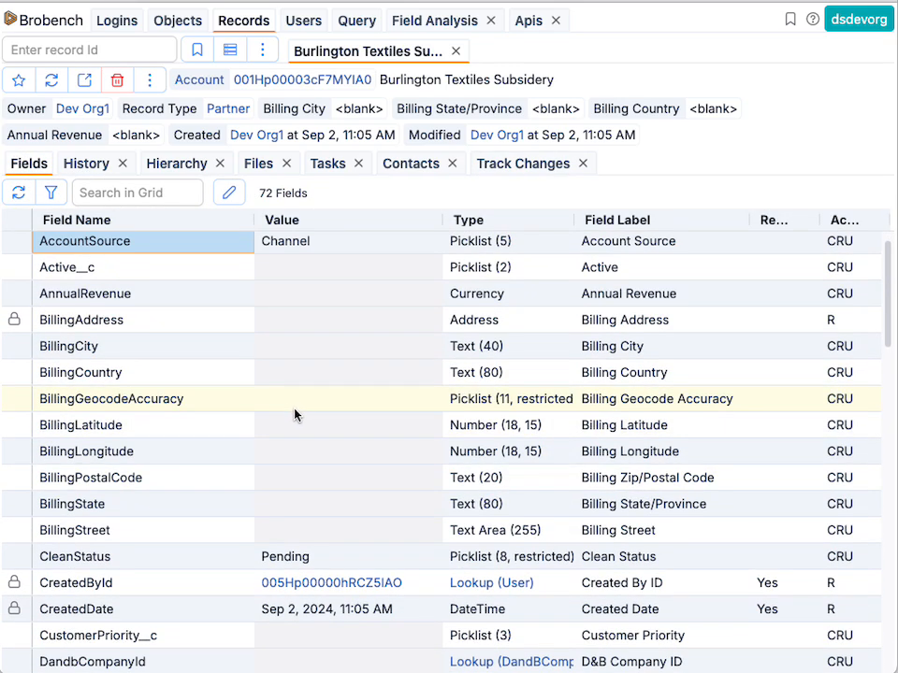
pyautogui.doubleClick(297, 475)
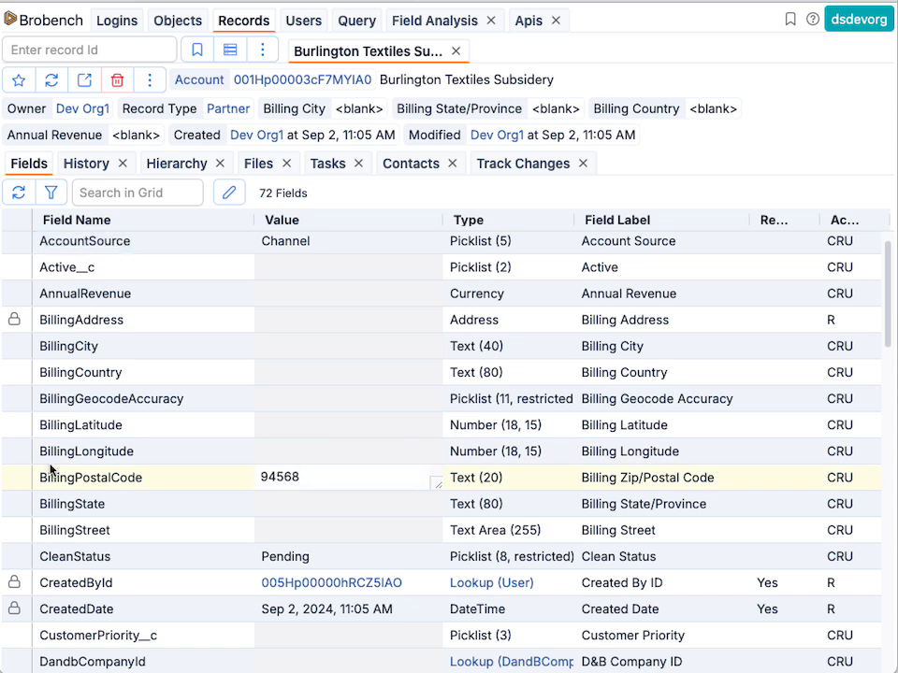
pyautogui.click(198, 470)
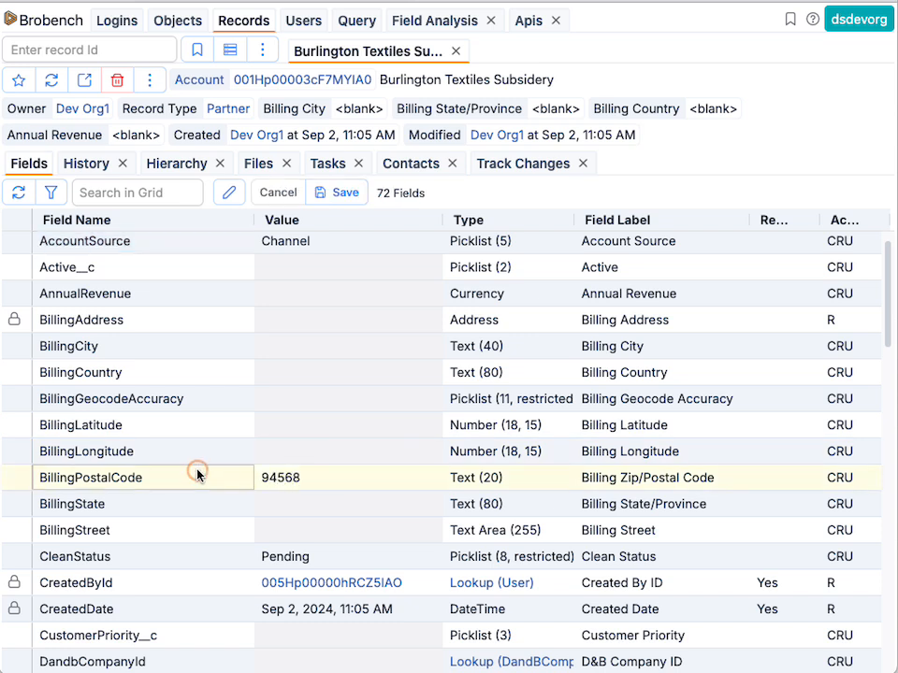
pyautogui.click(337, 196)
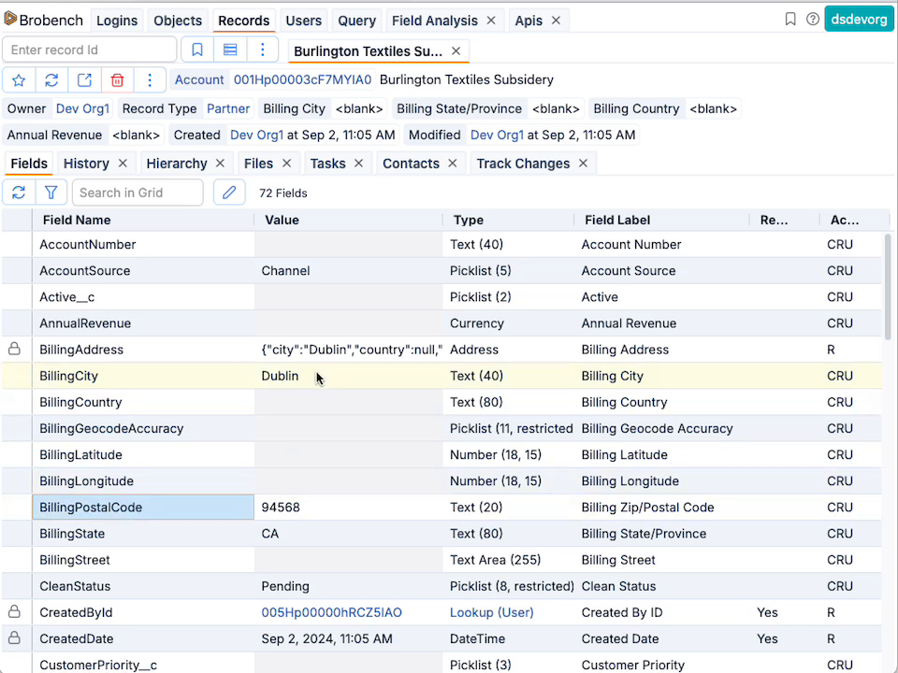
# - Examine the billing field changes recorded in version #3 of the account's tracked changes
pyautogui.click(519, 172)
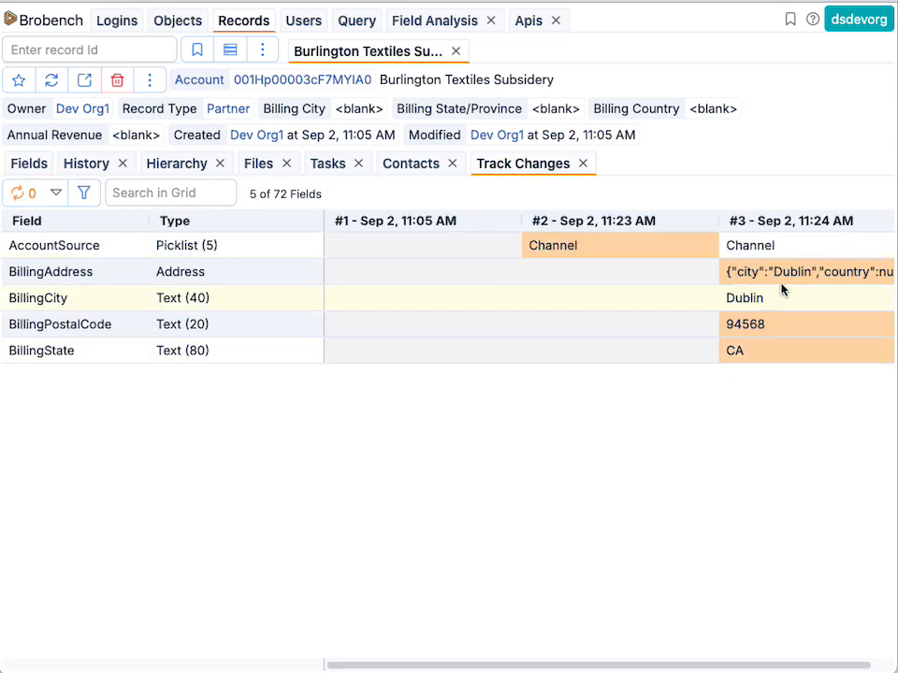
pyautogui.moveTo(568, 665); pyautogui.dragTo(762, 426)
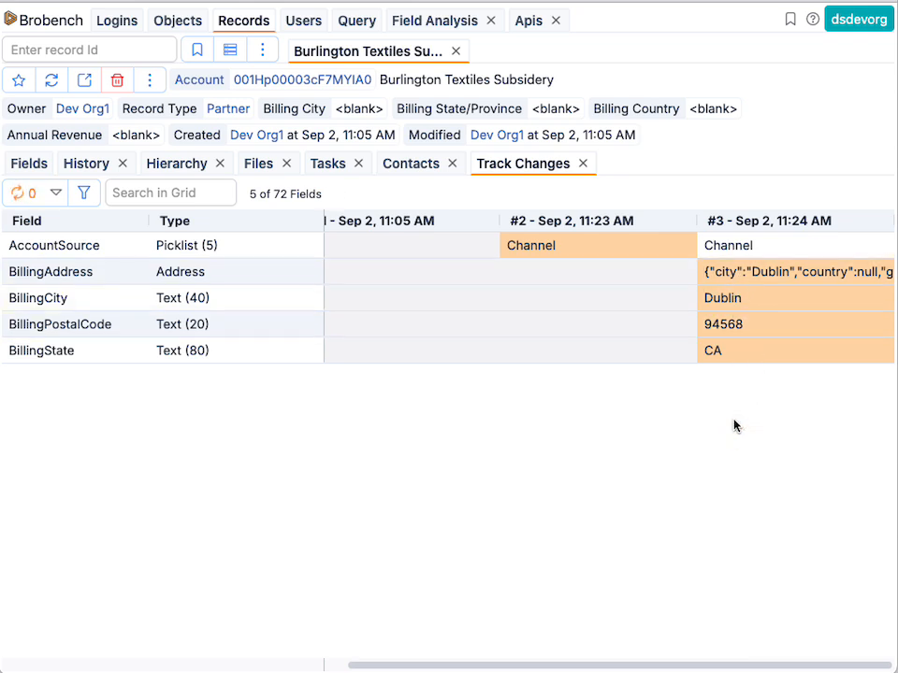
pyautogui.click(744, 446)
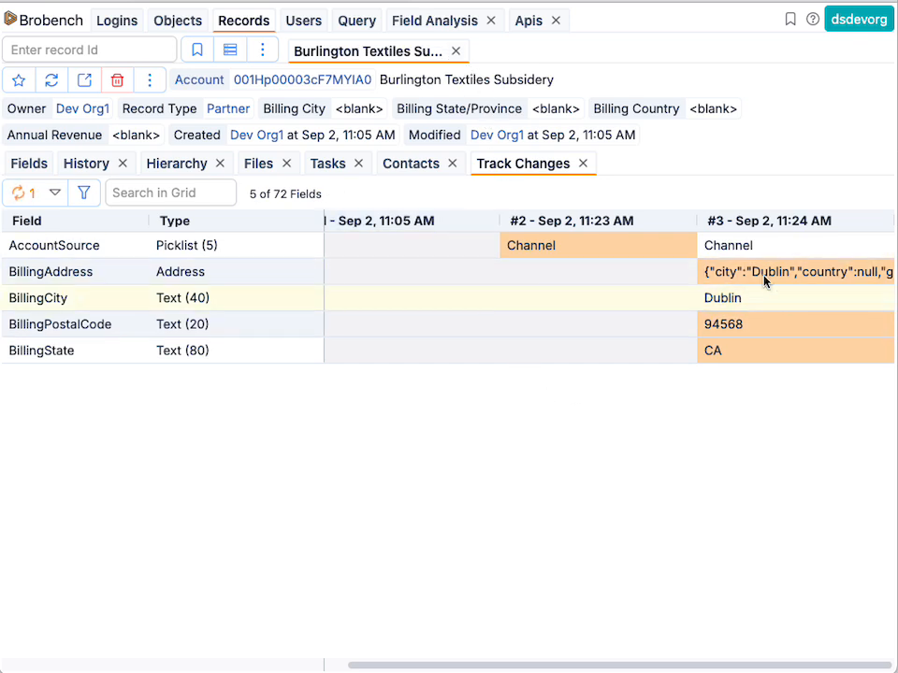
# - Enter the street address in the account's BillingStreet field and save the record
pyautogui.click(30, 165)
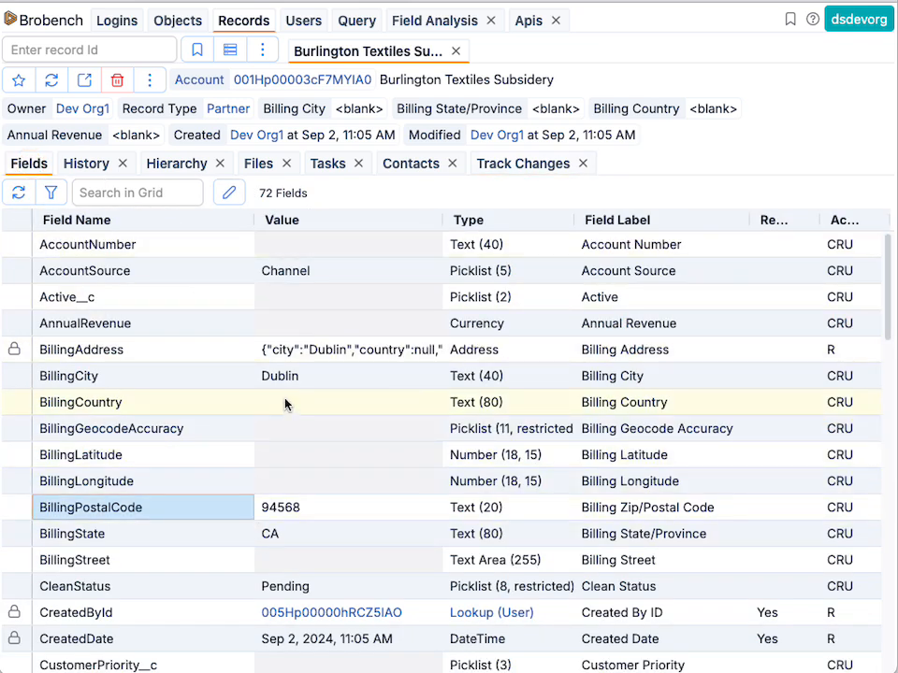
pyautogui.doubleClick(293, 563)
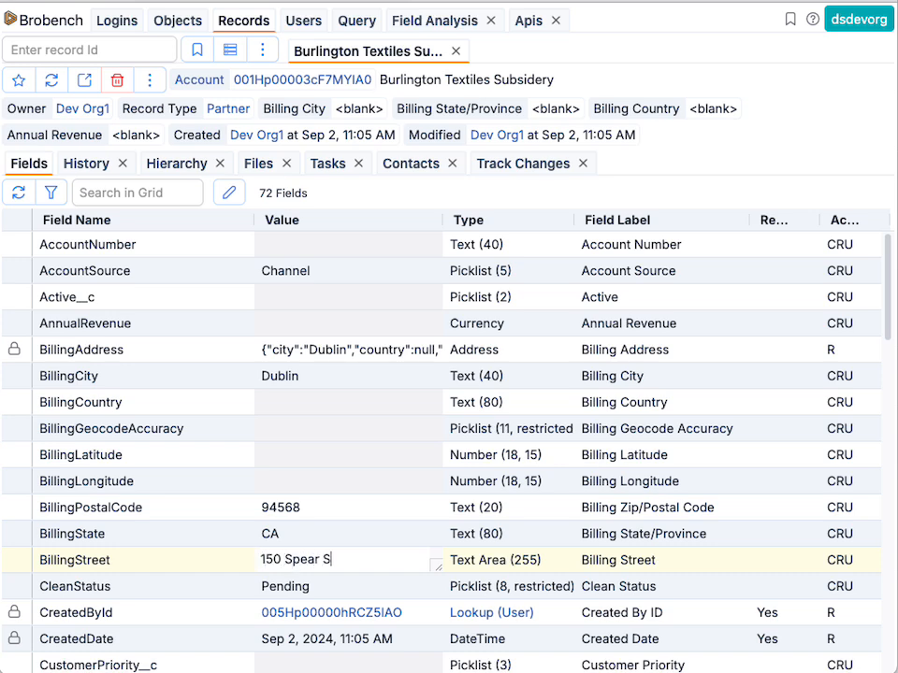
pyautogui.write('t')
pyautogui.click(179, 563)
pyautogui.click(342, 195)
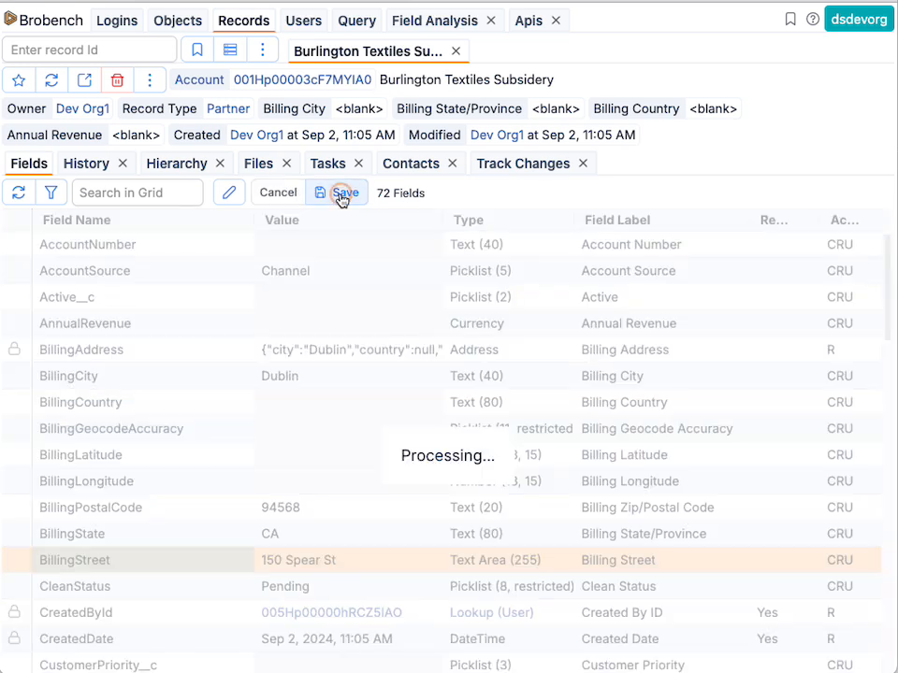
# - Compare the BillingAddress values of versions #3 and #4 in the tracked changes with each other, then close the comparison
pyautogui.click(521, 166)
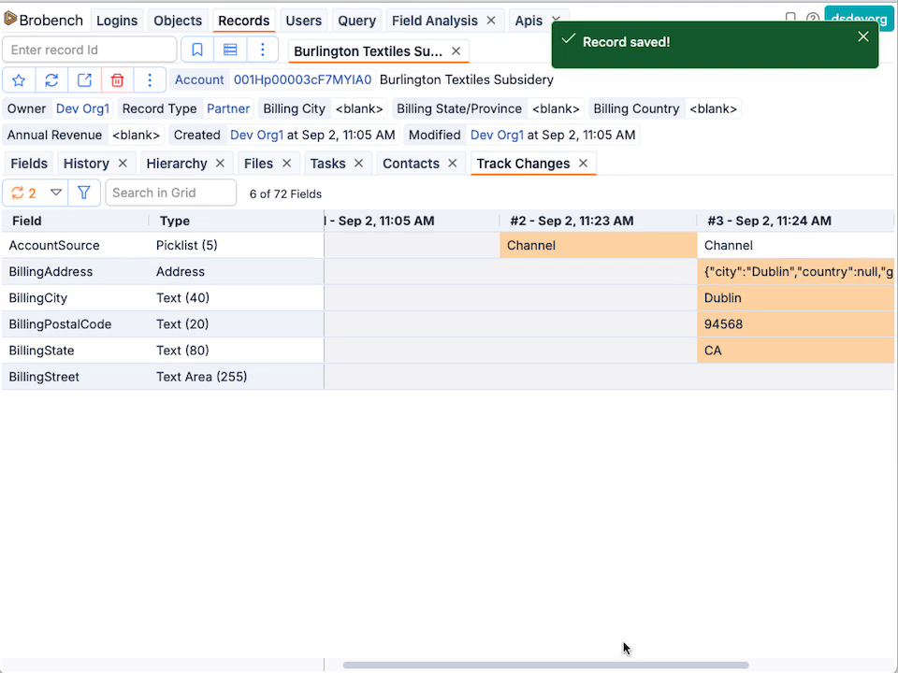
pyautogui.moveTo(603, 663); pyautogui.dragTo(731, 344)
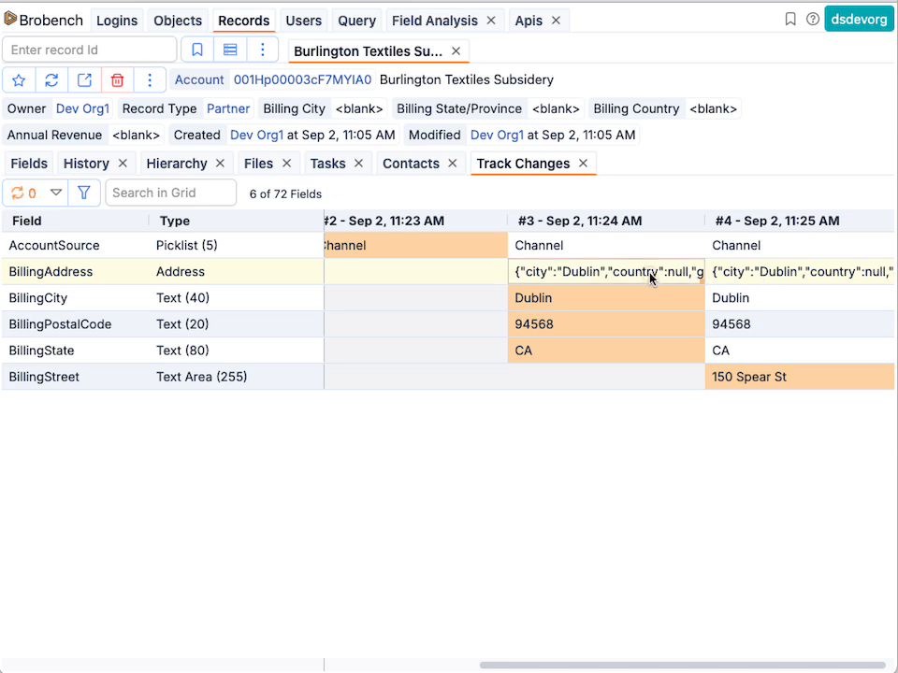
pyautogui.rightClick(737, 275)
pyautogui.moveTo(811, 393)
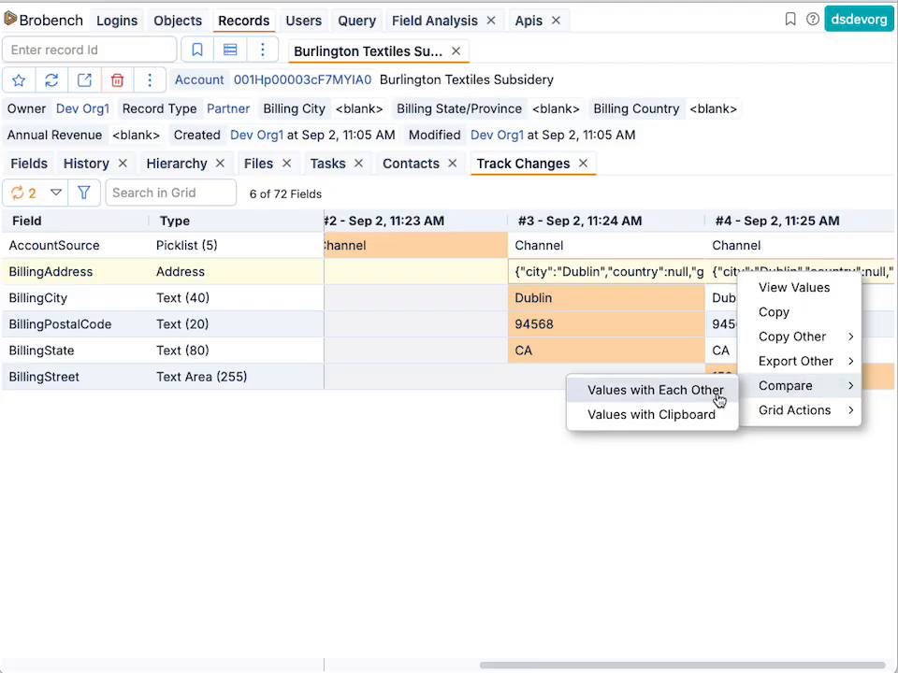
pyautogui.click(718, 401)
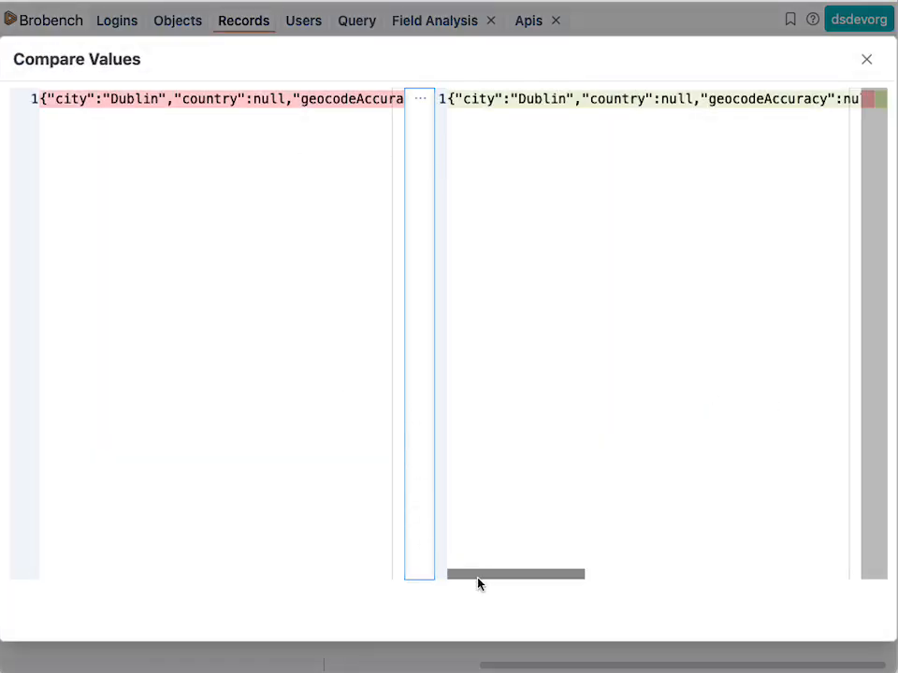
pyautogui.moveTo(477, 576); pyautogui.dragTo(381, 569)
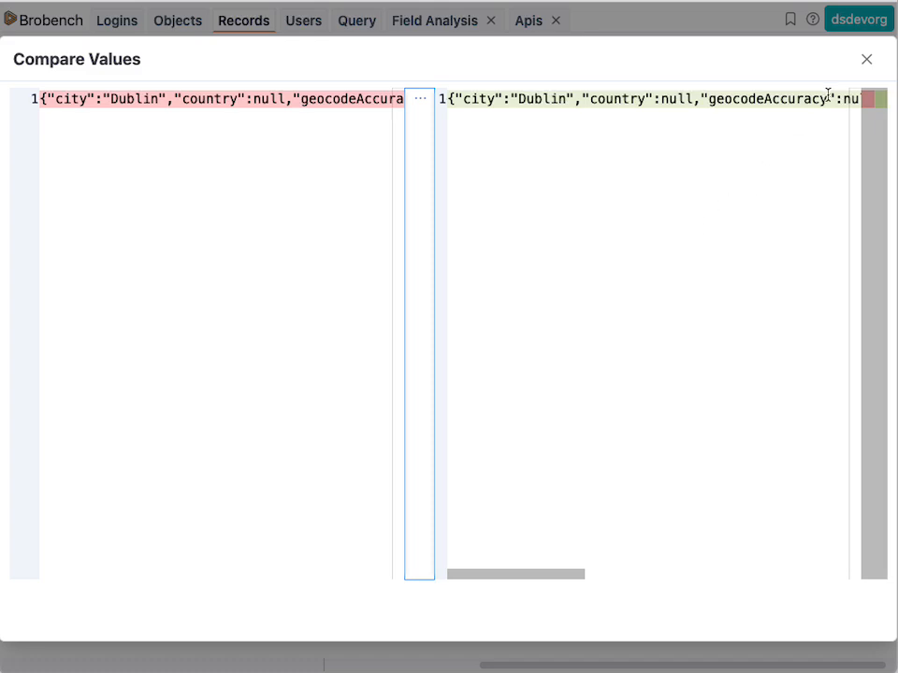
pyautogui.click(867, 63)
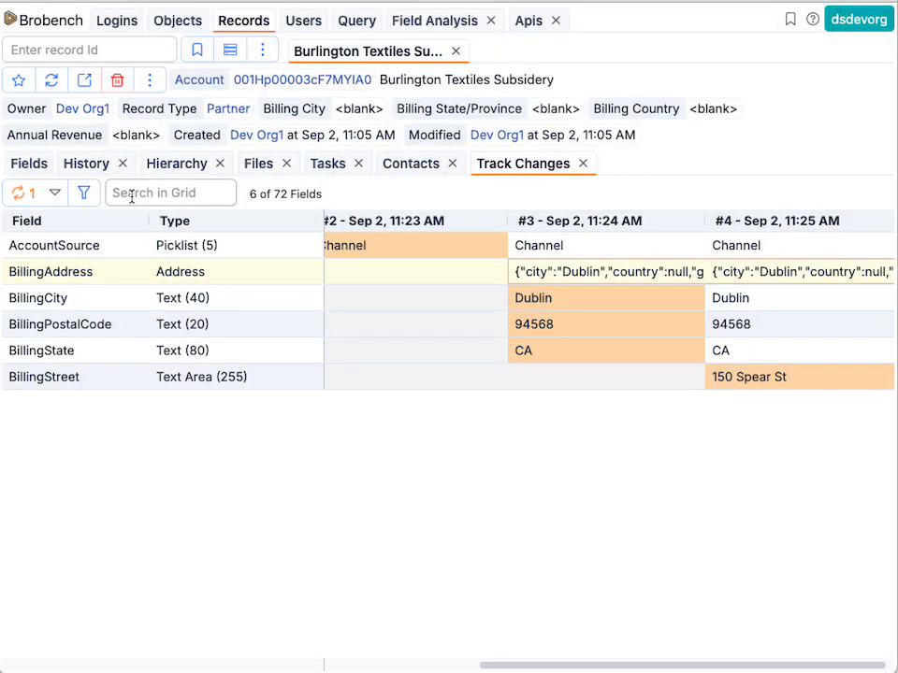
# - Export all records of the Account object's fields grid as an Excel file
pyautogui.click(353, 21)
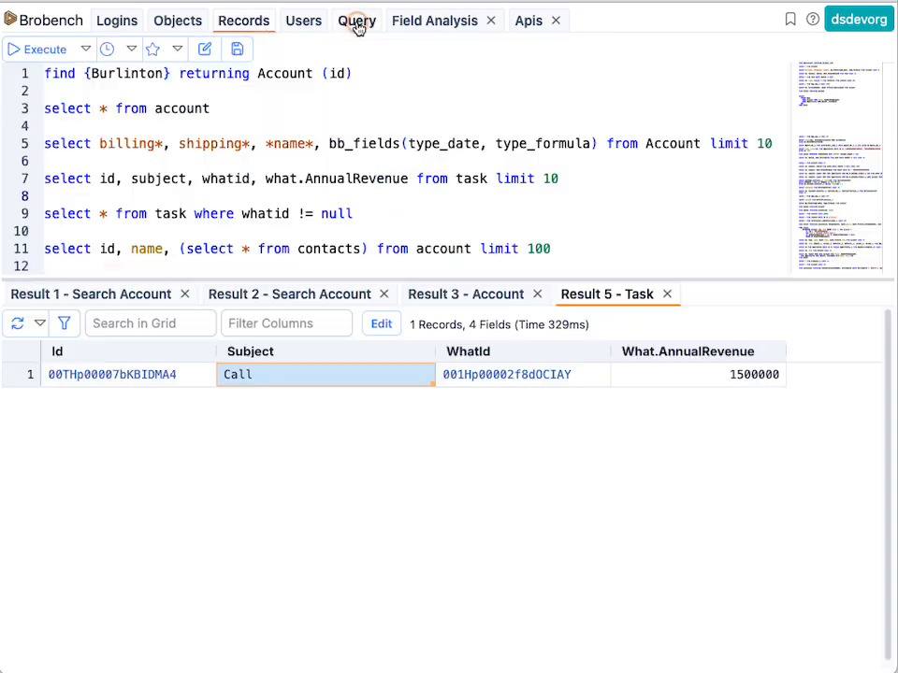
pyautogui.click(182, 21)
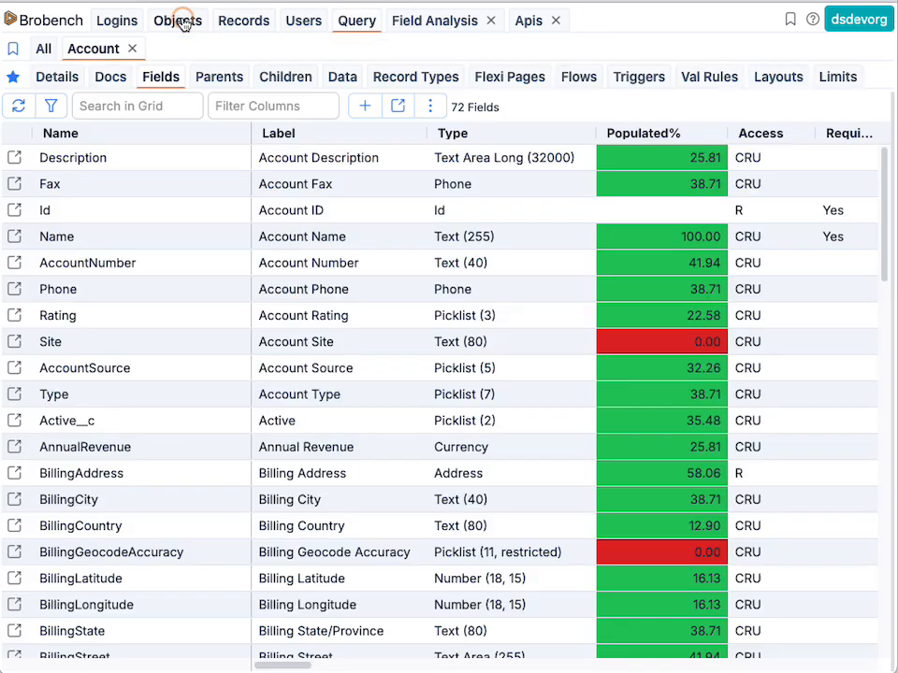
pyautogui.rightClick(321, 189)
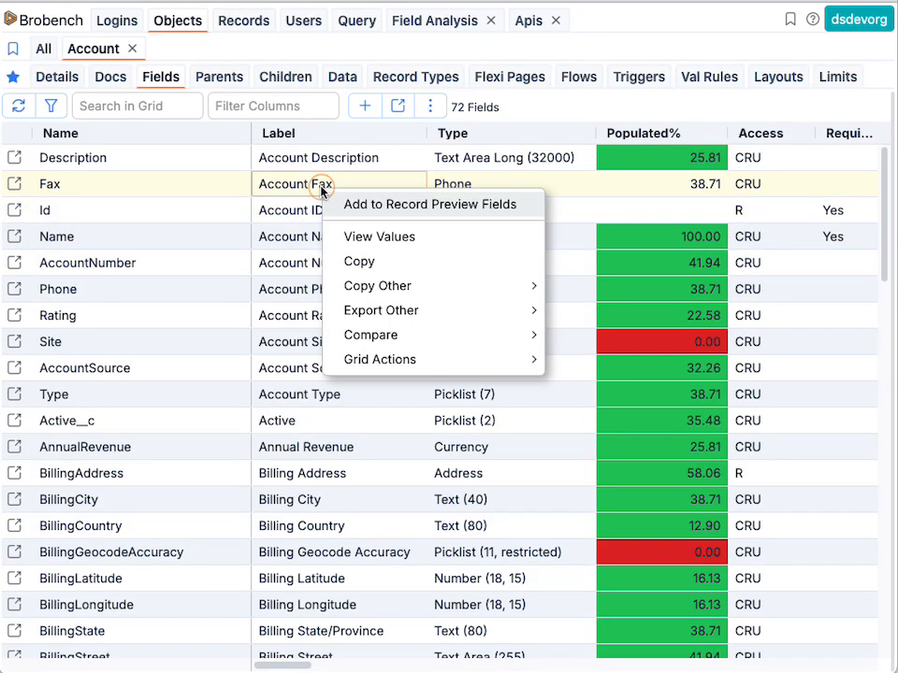
pyautogui.moveTo(391, 312)
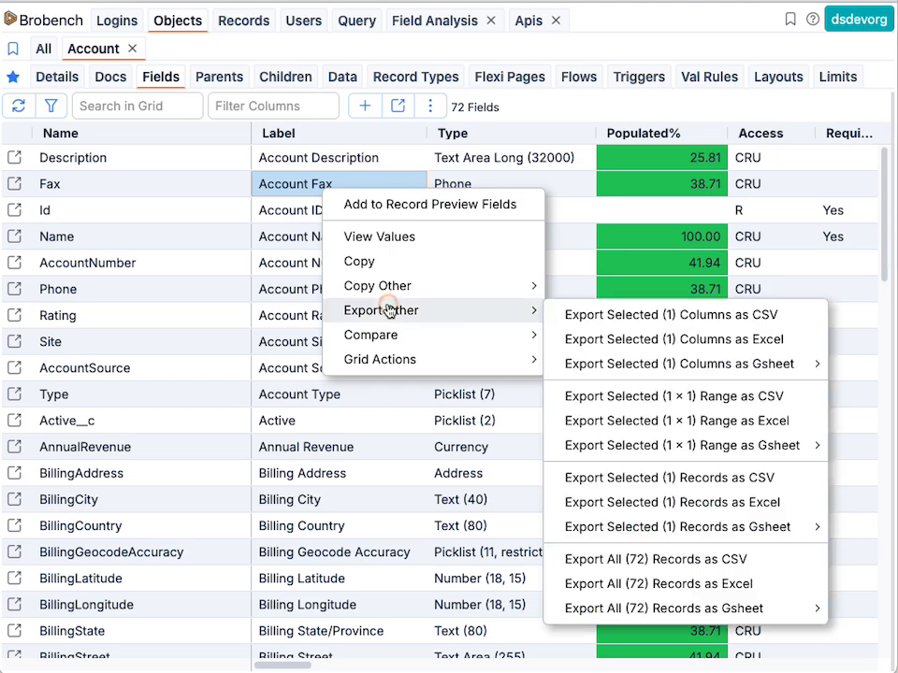
pyautogui.click(672, 589)
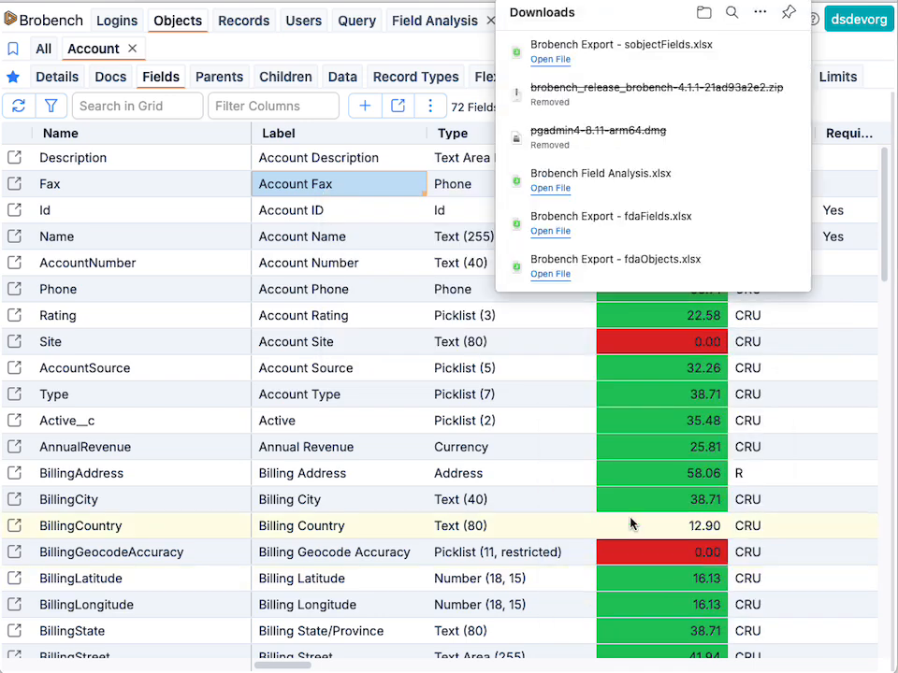
# - Open the downloaded Brobench Export - sobjectFields.xlsx, examine the exported field rows in the spreadsheet, and close it
pyautogui.moveTo(650, 60)
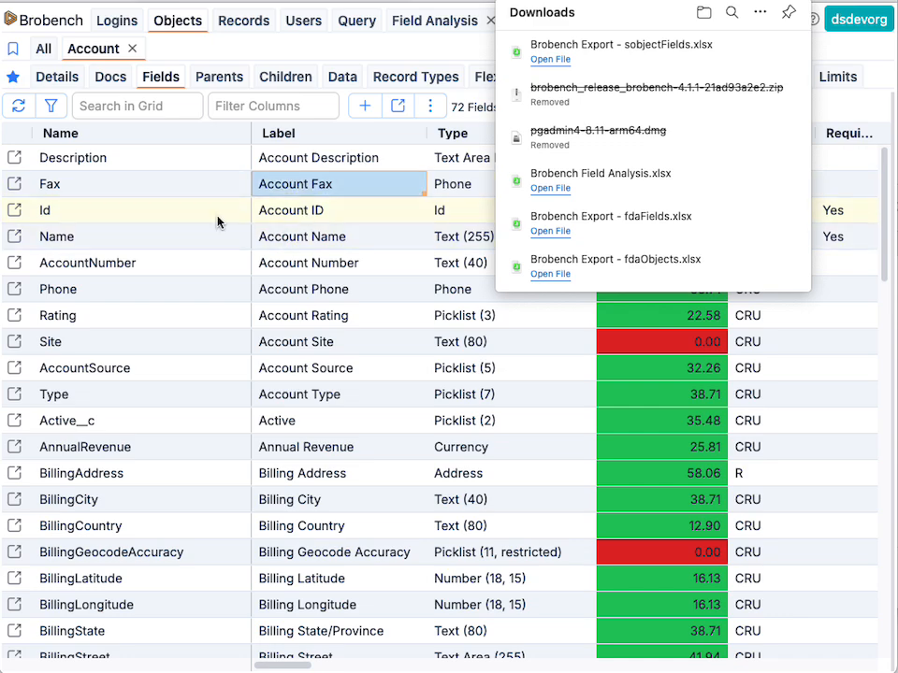
pyautogui.moveTo(621, 40)
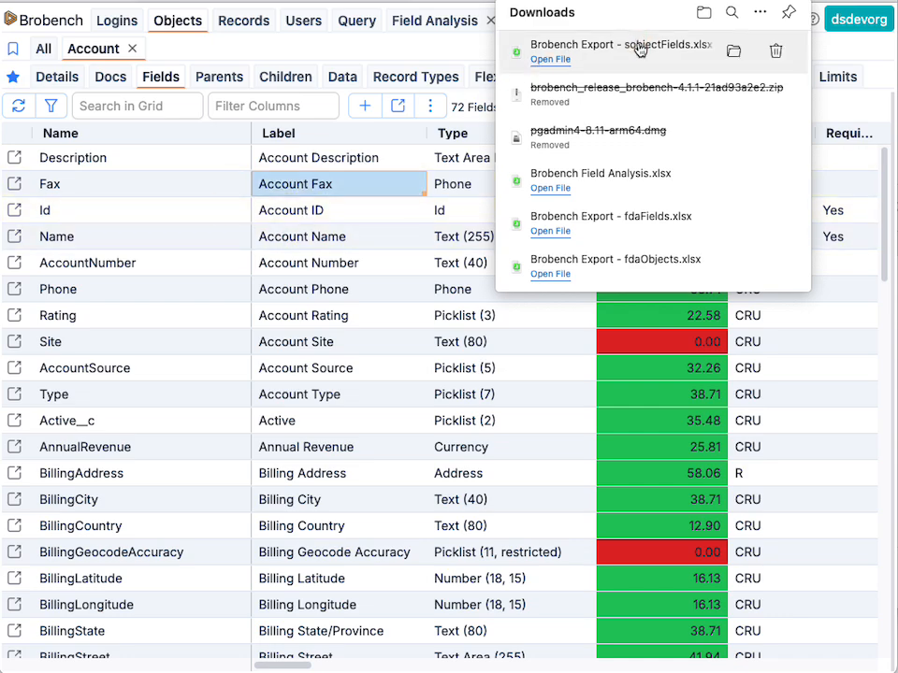
pyautogui.click(639, 47)
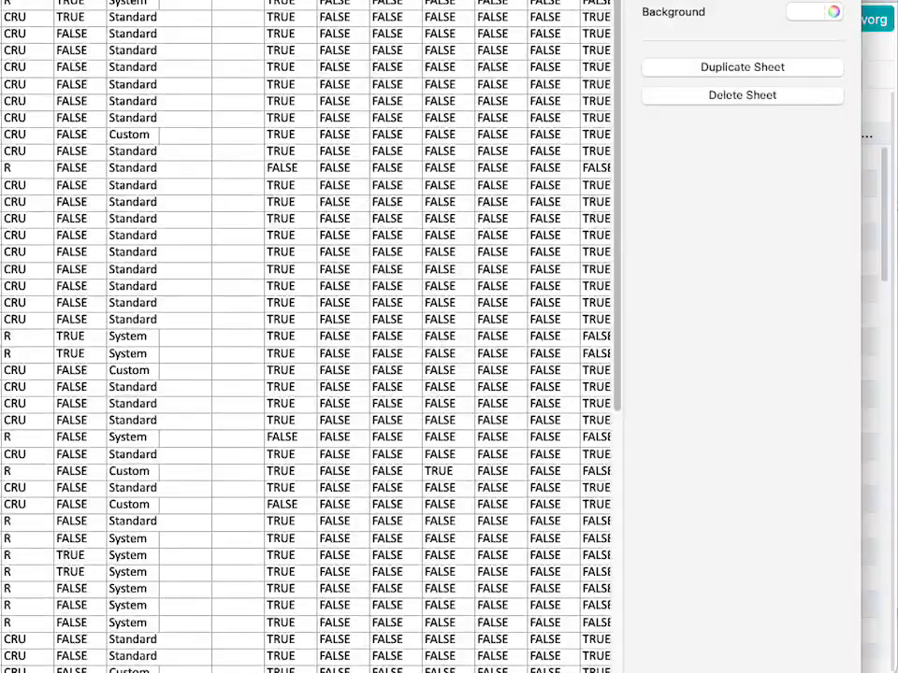
pyautogui.moveTo(158, 0); pyautogui.dragTo(413, 17)
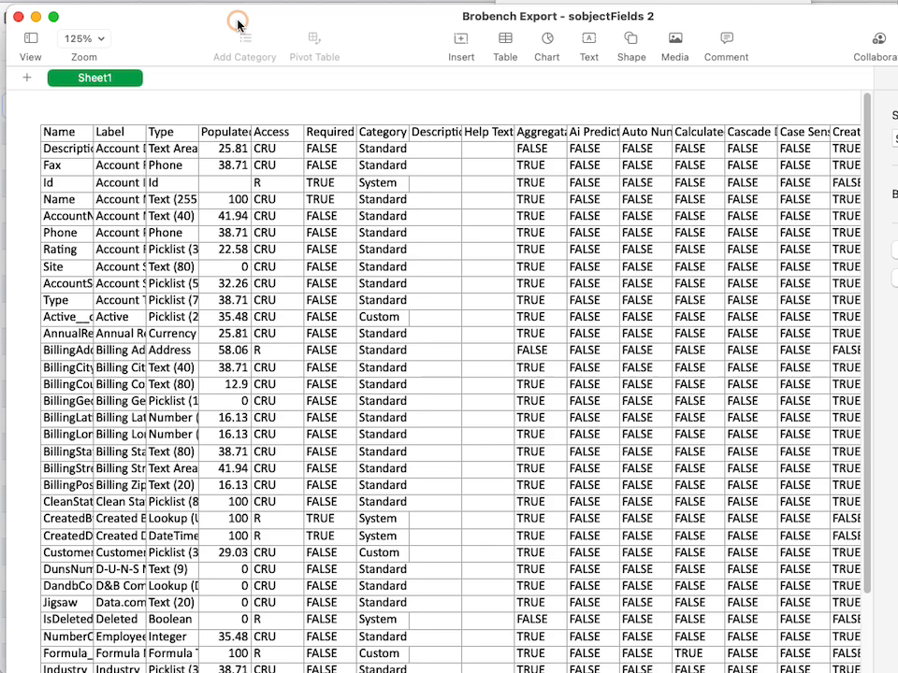
pyautogui.moveTo(237, 20); pyautogui.dragTo(271, 64)
pyautogui.click(483, 428)
pyautogui.click(639, 412)
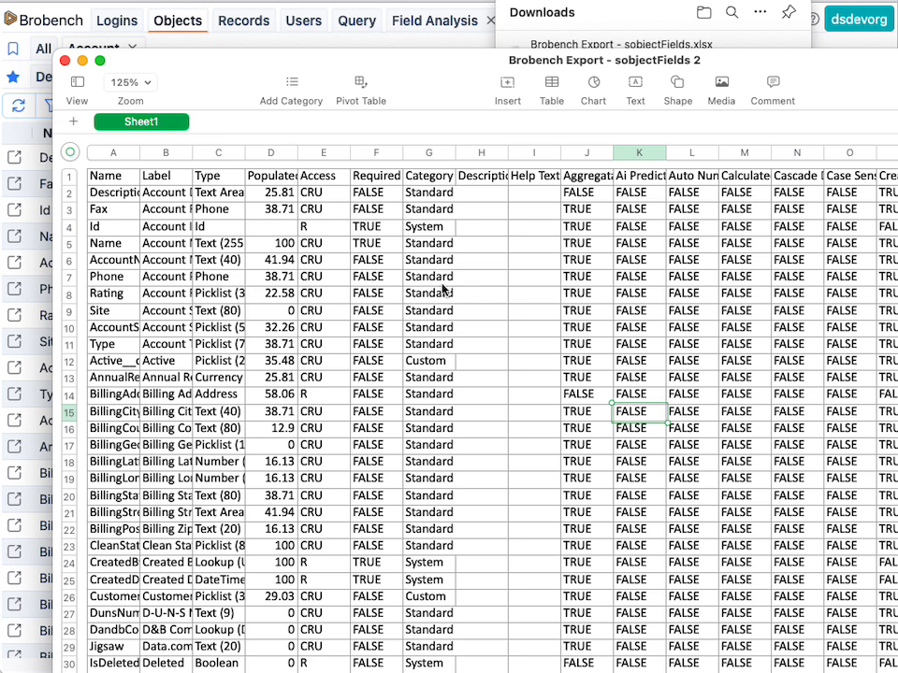
pyautogui.click(65, 61)
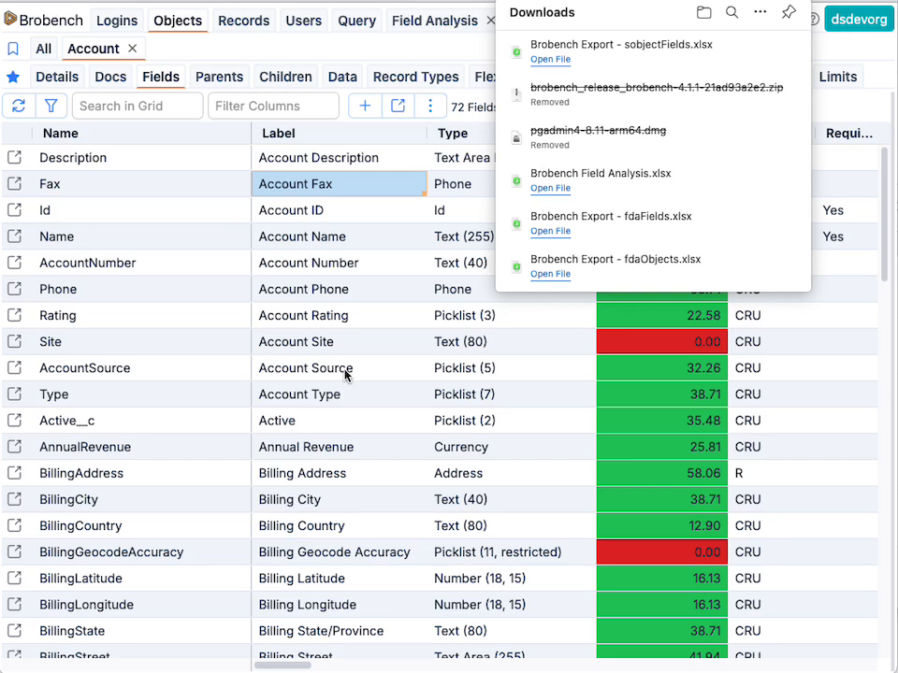